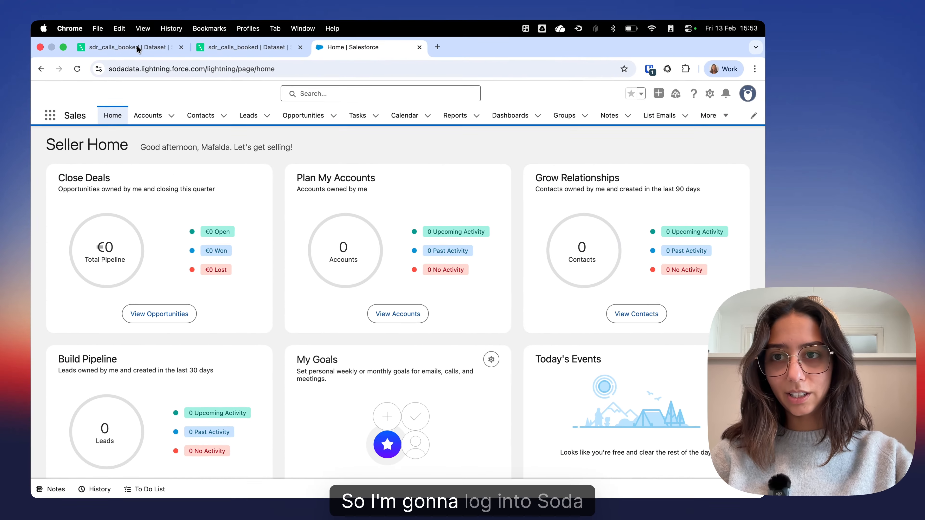
Step: Open the sdr_calls_booked dataset from the Soda Growth datasets list
{"action": "left_click", "coordinate": [116, 145]}
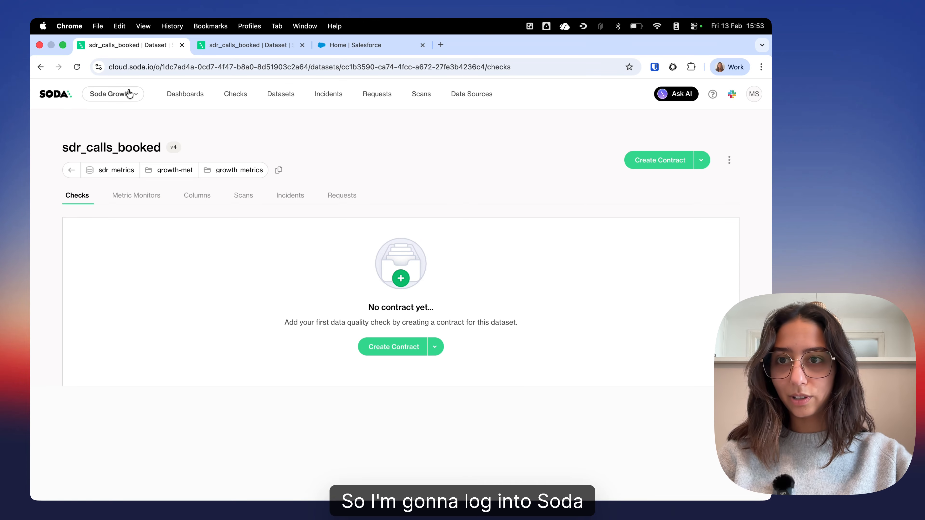
{"action": "left_click", "coordinate": [185, 94]}
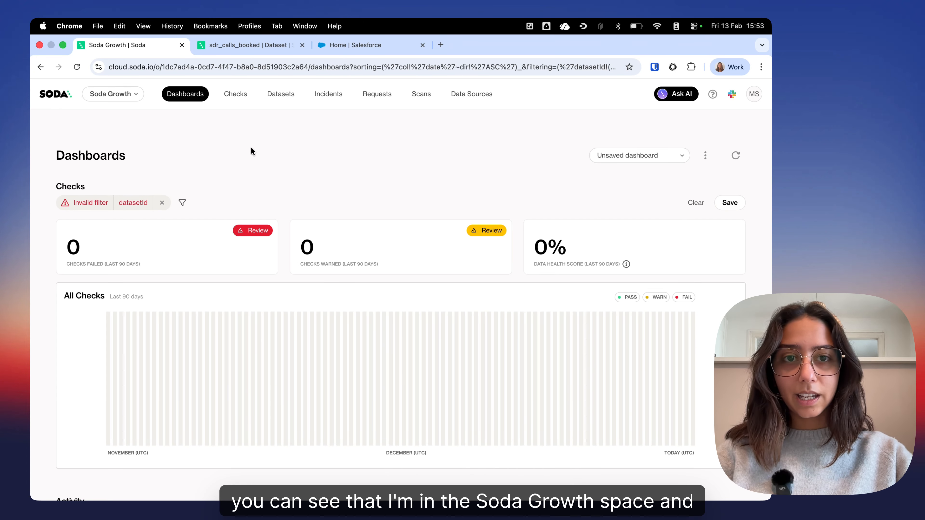
{"action": "left_click", "coordinate": [286, 95]}
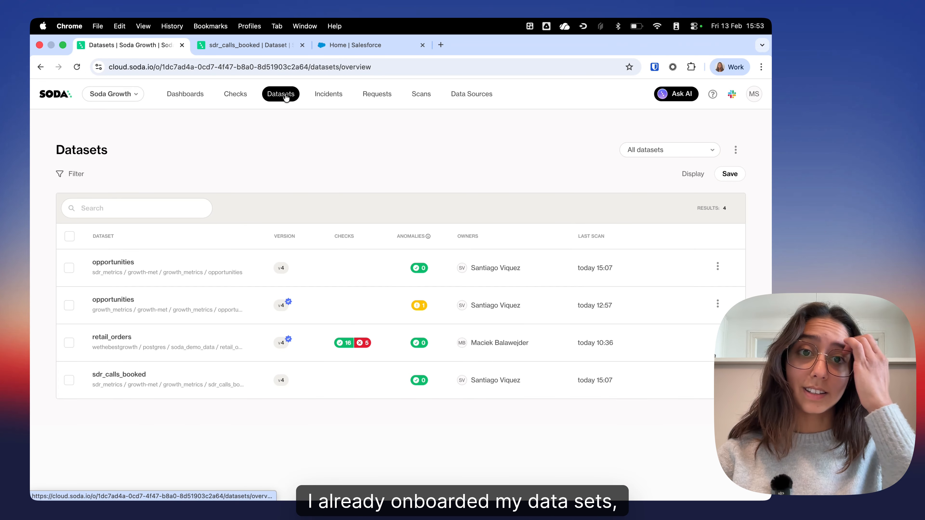
{"action": "left_click", "coordinate": [114, 376]}
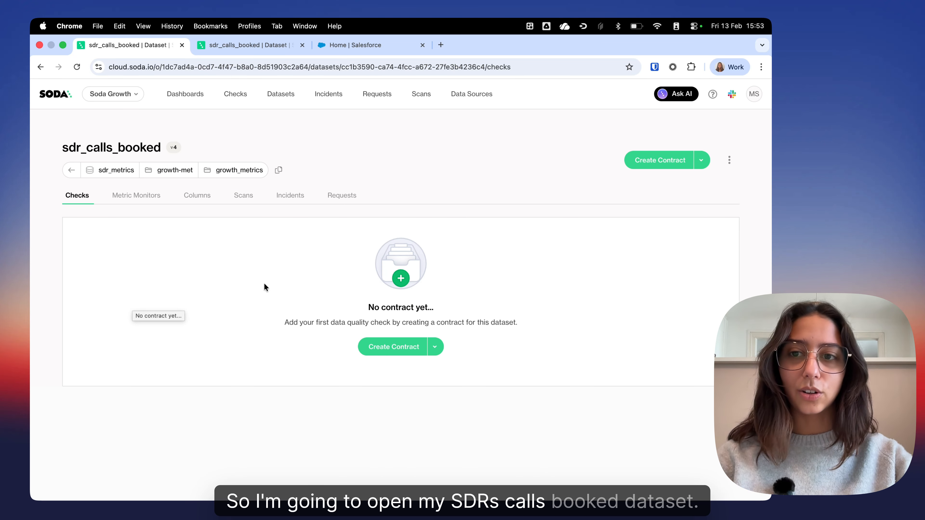
Step: Close the duplicate sdr_calls_booked page, show the dataset's columns, and open a second copy of the Columns view in a new browser tab
{"action": "left_click", "coordinate": [302, 45]}
{"action": "left_click", "coordinate": [197, 195]}
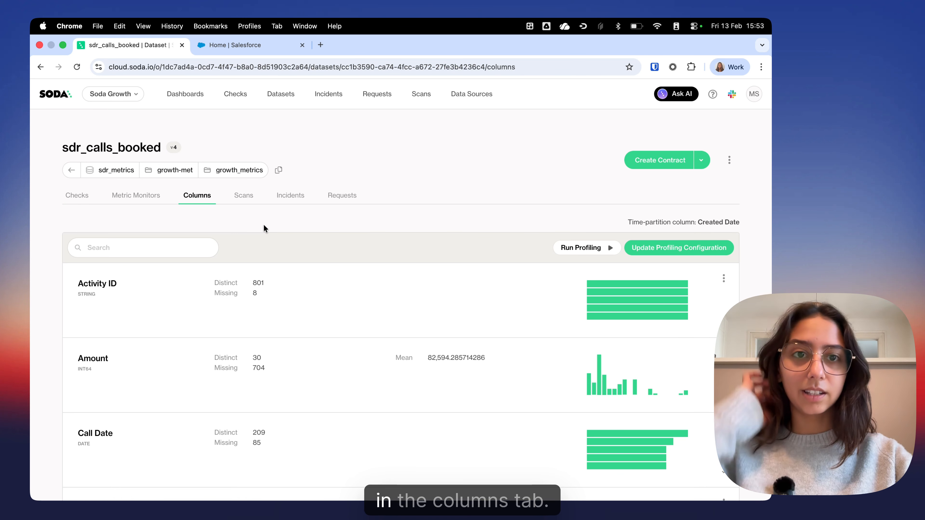
{"action": "right_click", "coordinate": [197, 199]}
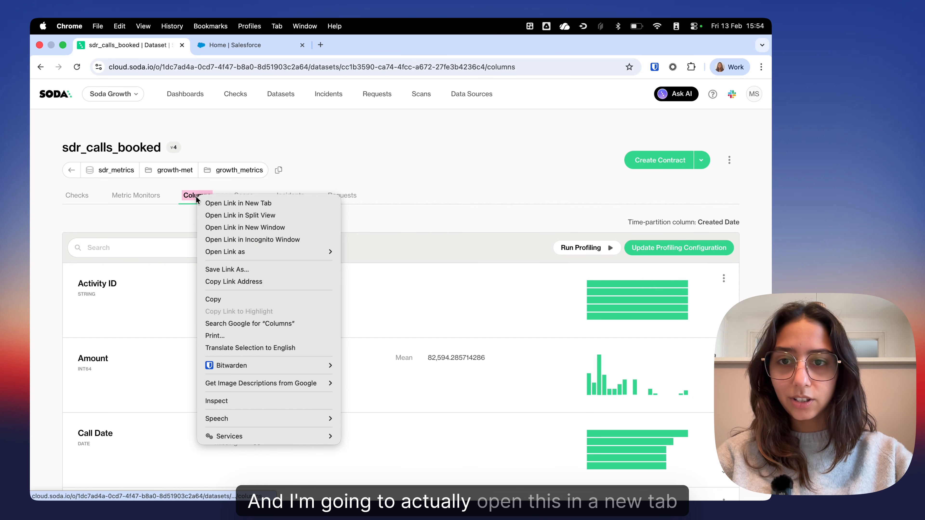
{"action": "left_click", "coordinate": [257, 205]}
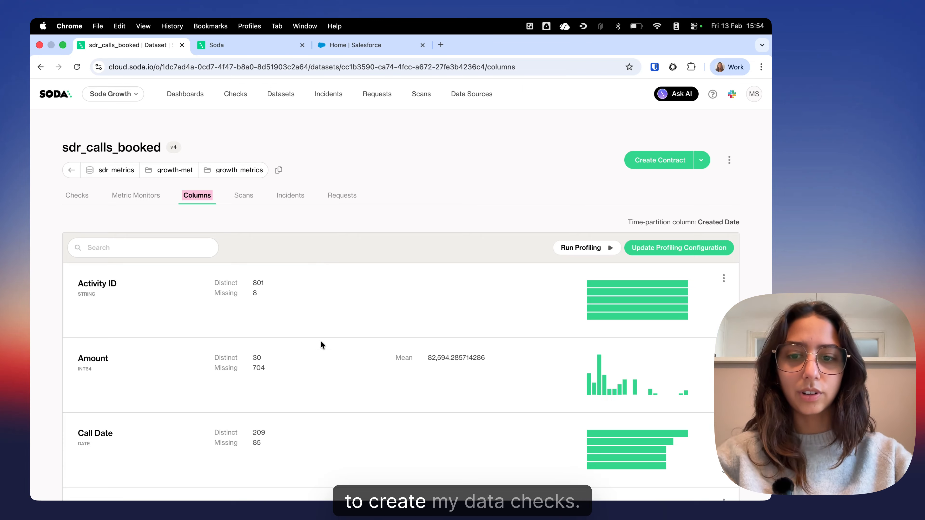
Step: Examine the dataset's column profiles, including the frequent values of the Week Number column
{"action": "scroll", "coordinate": [320, 341], "scroll_direction": "down", "scroll_amount": 10}
{"action": "scroll", "coordinate": [320, 342], "scroll_direction": "down", "scroll_amount": 20}
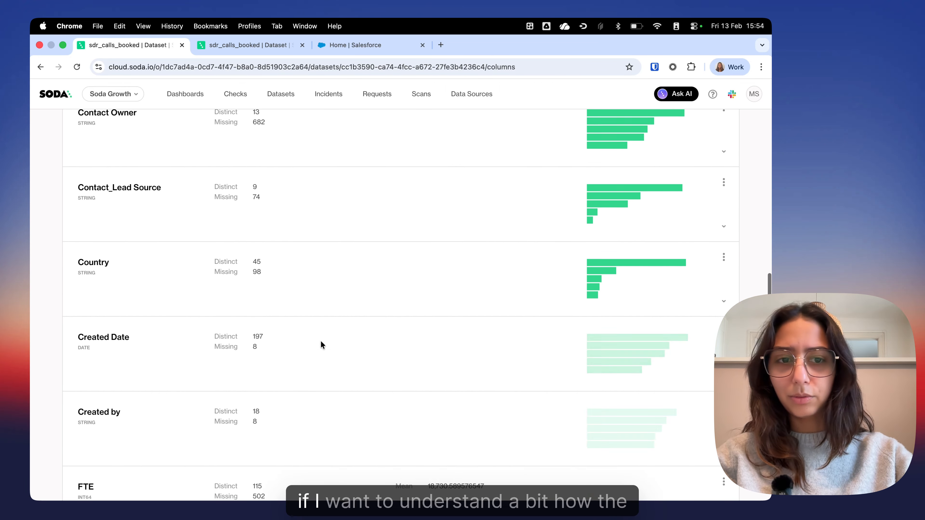
{"action": "scroll", "coordinate": [321, 340], "scroll_direction": "down", "scroll_amount": 3}
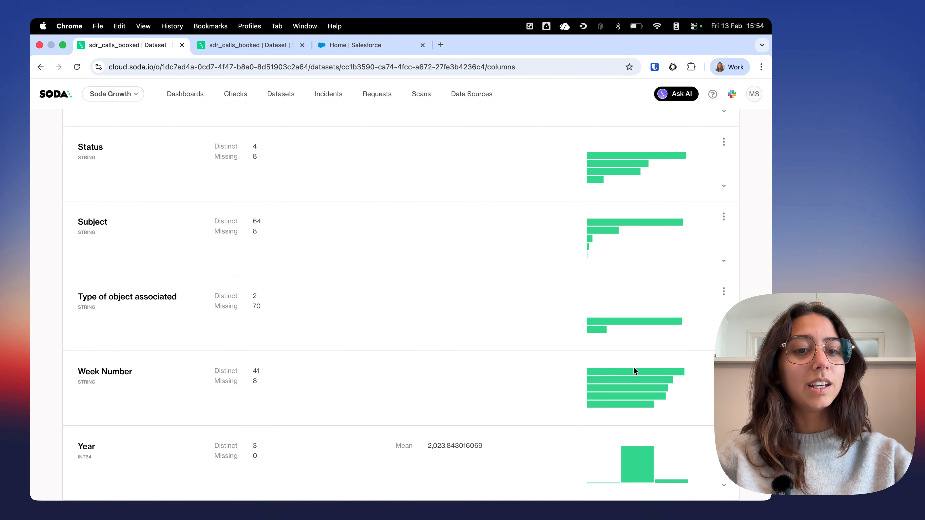
{"action": "left_click", "coordinate": [603, 375]}
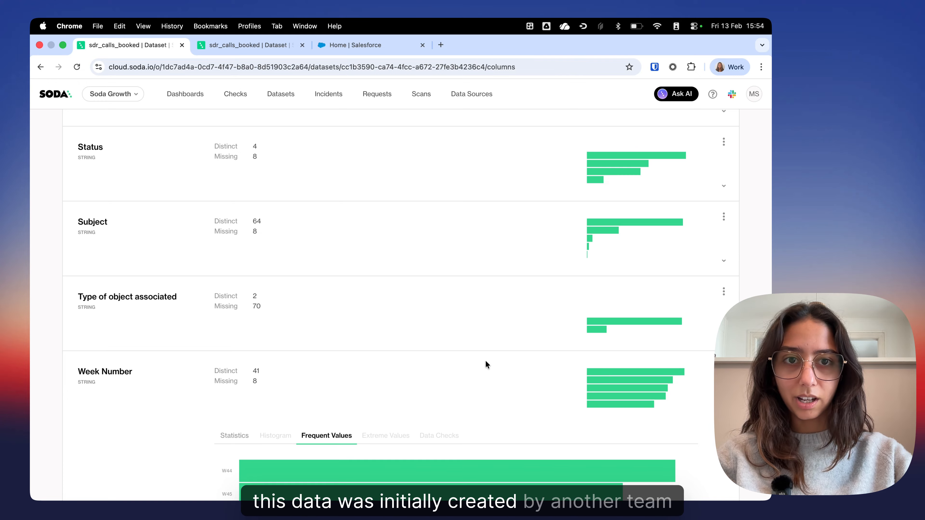
{"action": "scroll", "coordinate": [485, 362], "scroll_direction": "down", "scroll_amount": 1}
{"action": "scroll", "coordinate": [486, 362], "scroll_direction": "down", "scroll_amount": 3}
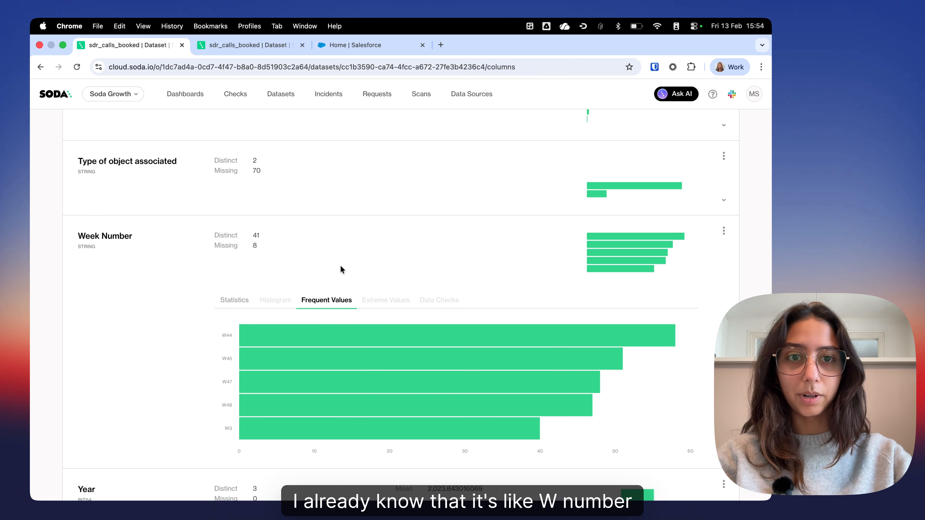
{"action": "scroll", "coordinate": [331, 239], "scroll_direction": "up", "scroll_amount": 3}
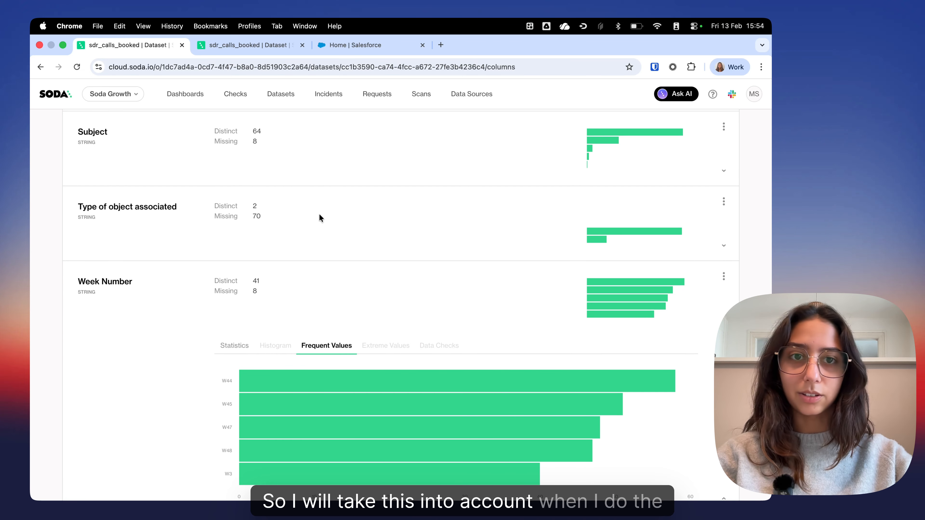
{"action": "scroll", "coordinate": [319, 215], "scroll_direction": "up", "scroll_amount": 15}
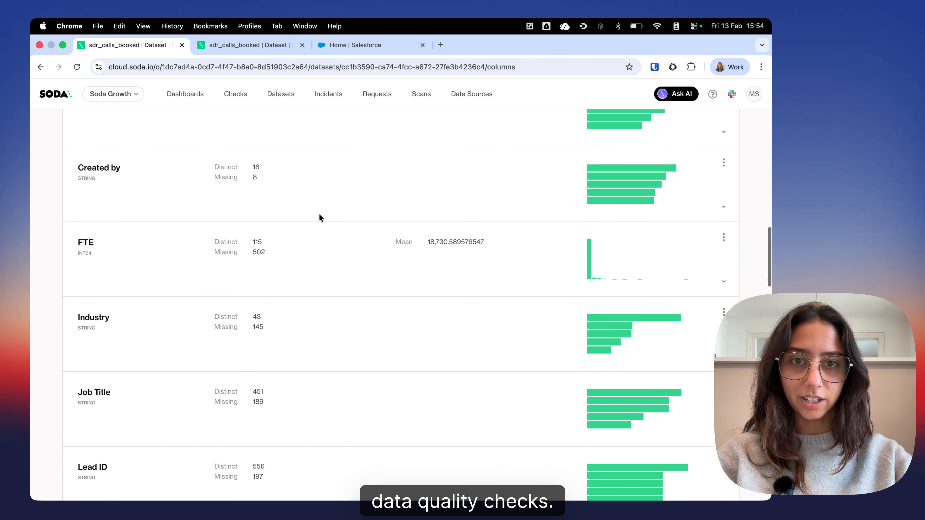
{"action": "scroll", "coordinate": [320, 218], "scroll_direction": "up", "scroll_amount": 10}
Step: Create a data contract for the sdr_calls_booked dataset and look over its generated column list
{"action": "left_click", "coordinate": [77, 195]}
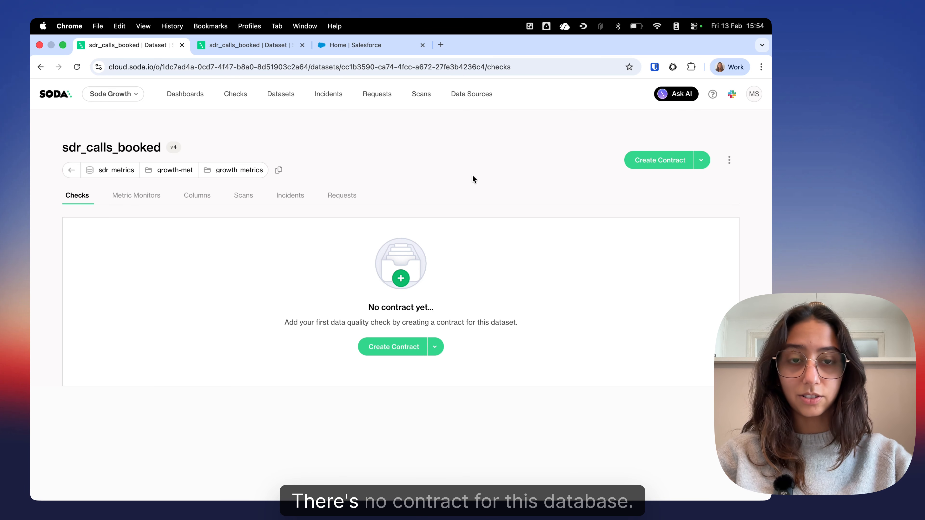
{"action": "left_click", "coordinate": [401, 346]}
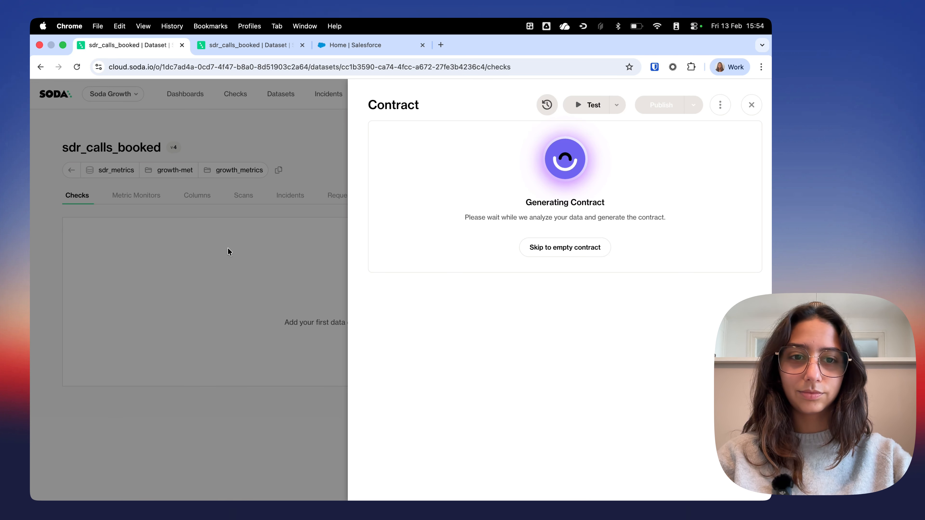
{"action": "scroll", "coordinate": [481, 240], "scroll_direction": "down", "scroll_amount": 15}
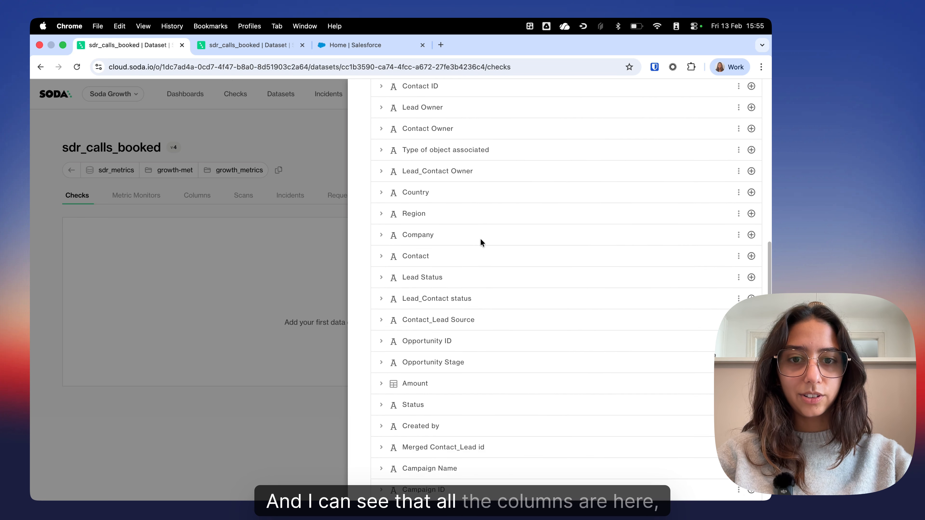
{"action": "scroll", "coordinate": [523, 116], "scroll_direction": "up", "scroll_amount": 15}
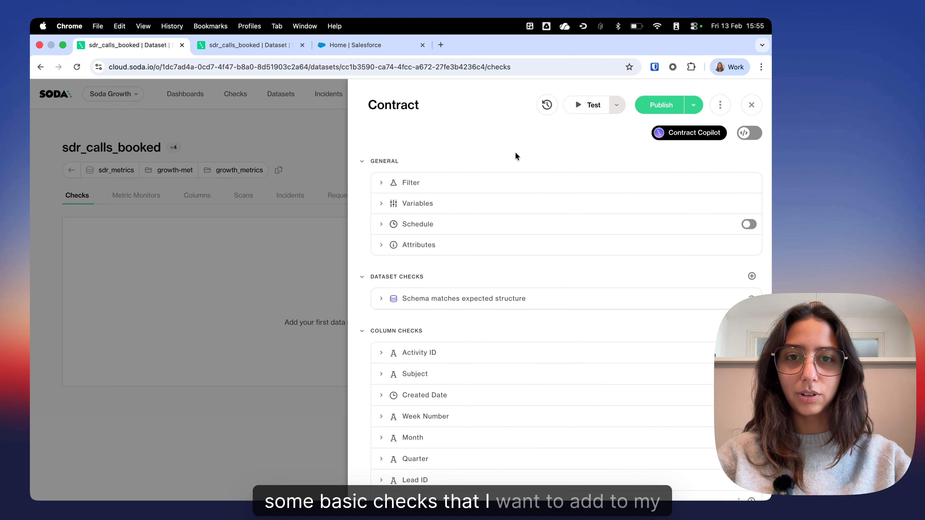
{"action": "scroll", "coordinate": [442, 114], "scroll_direction": "down", "scroll_amount": 2}
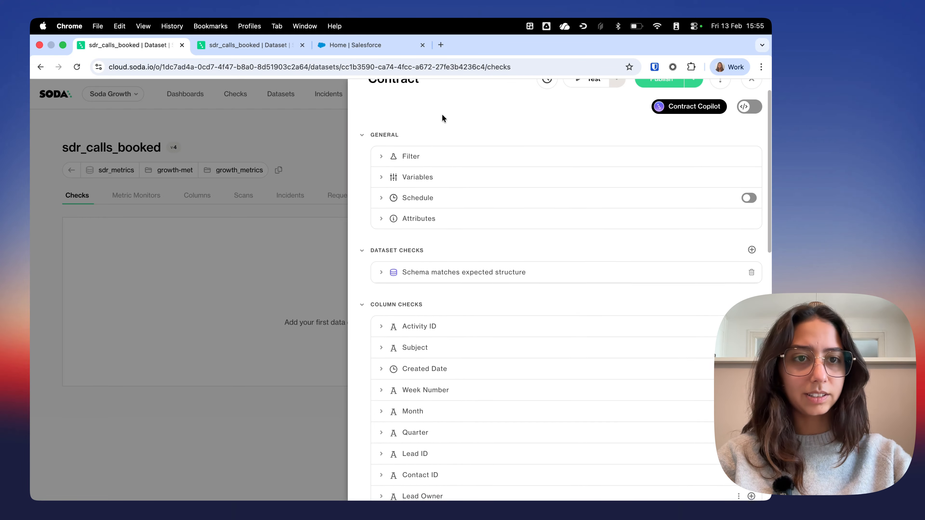
{"action": "scroll", "coordinate": [510, 109], "scroll_direction": "up", "scroll_amount": 2}
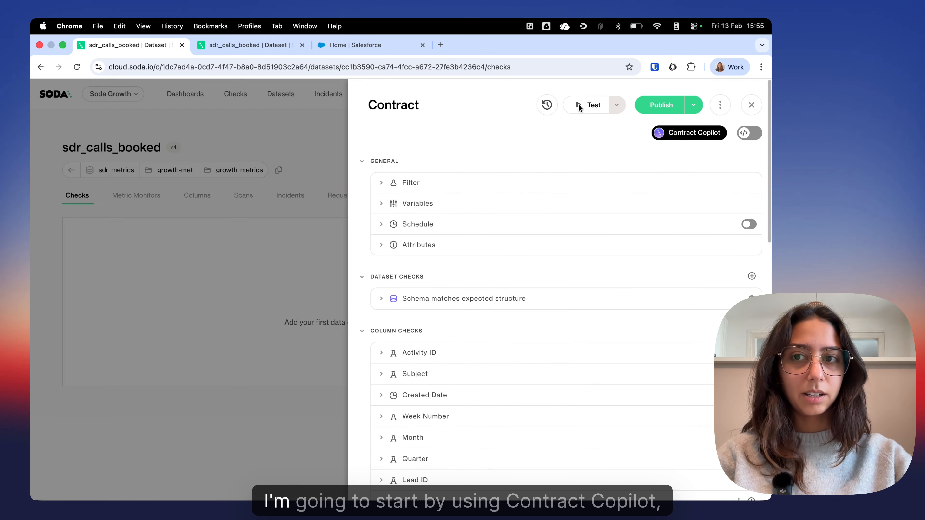
Step: Have Contract Copilot add missing columns to the contract and suggest checks, and look through the applied changes
{"action": "left_click", "coordinate": [676, 134]}
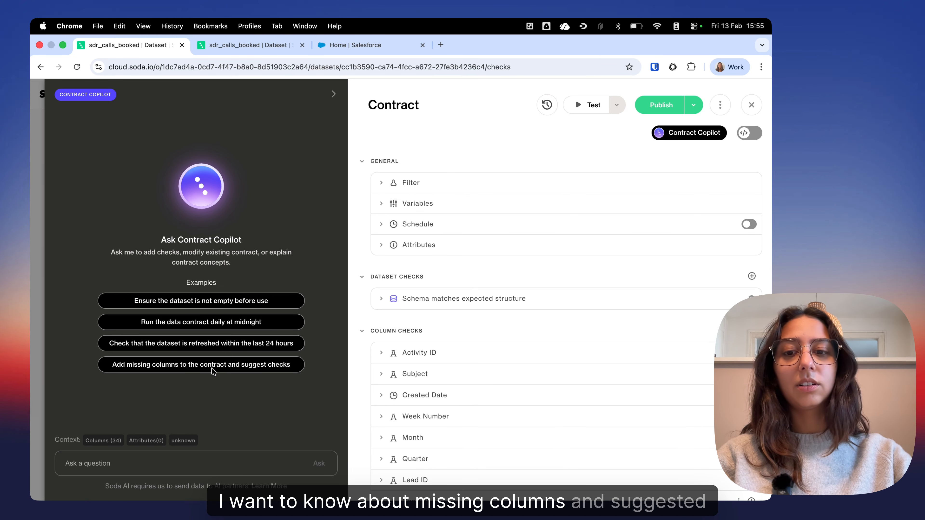
{"action": "left_click", "coordinate": [243, 365]}
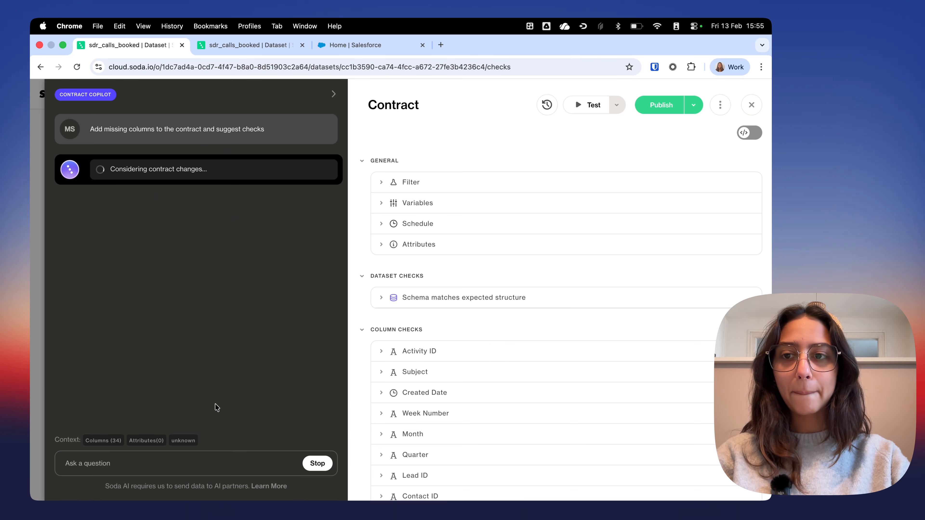
{"action": "scroll", "coordinate": [512, 431], "scroll_direction": "down", "scroll_amount": 10}
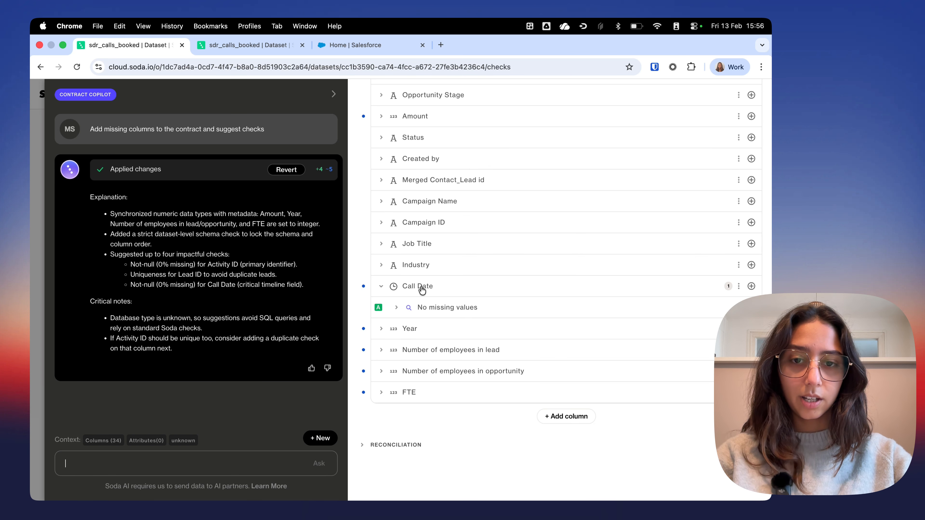
{"action": "scroll", "coordinate": [397, 364], "scroll_direction": "up", "scroll_amount": 3}
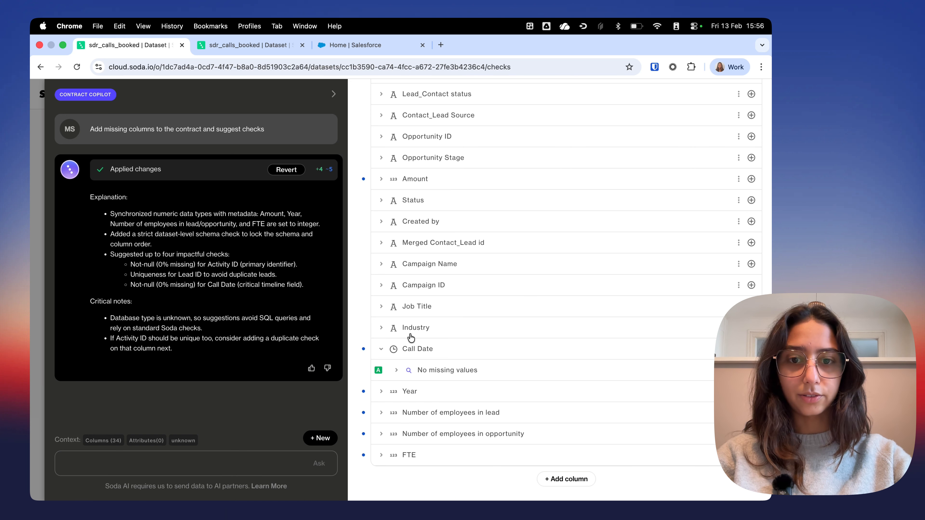
{"action": "scroll", "coordinate": [410, 338], "scroll_direction": "up", "scroll_amount": 1}
Step: Ask Contract Copilot "can you add a missing values check to all my columns?"
{"action": "left_click", "coordinate": [129, 467]}
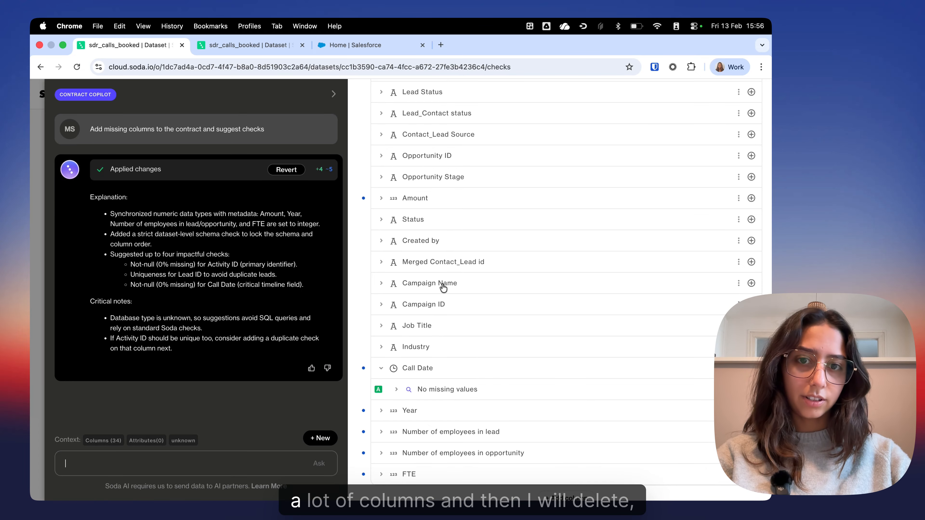
{"action": "scroll", "coordinate": [444, 286], "scroll_direction": "up", "scroll_amount": 6}
{"action": "scroll", "coordinate": [443, 288], "scroll_direction": "up", "scroll_amount": 7}
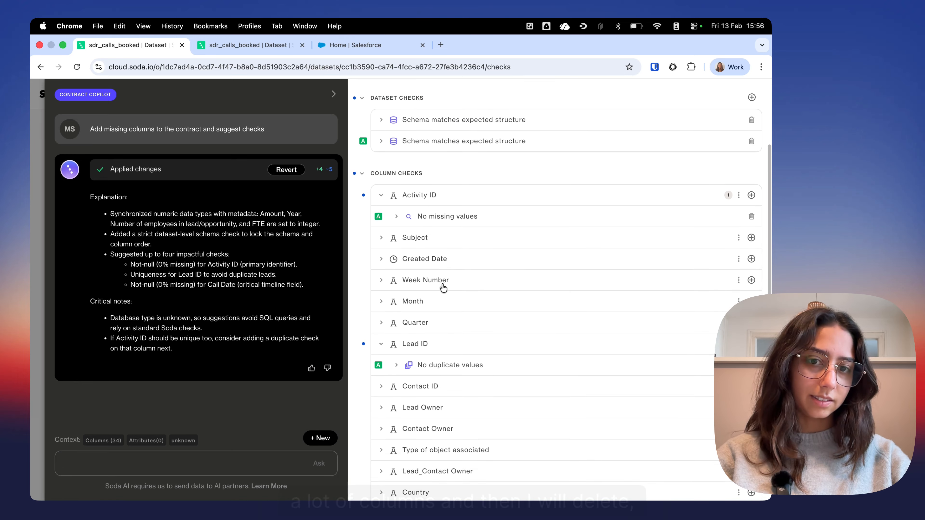
{"action": "scroll", "coordinate": [444, 287], "scroll_direction": "down", "scroll_amount": 3}
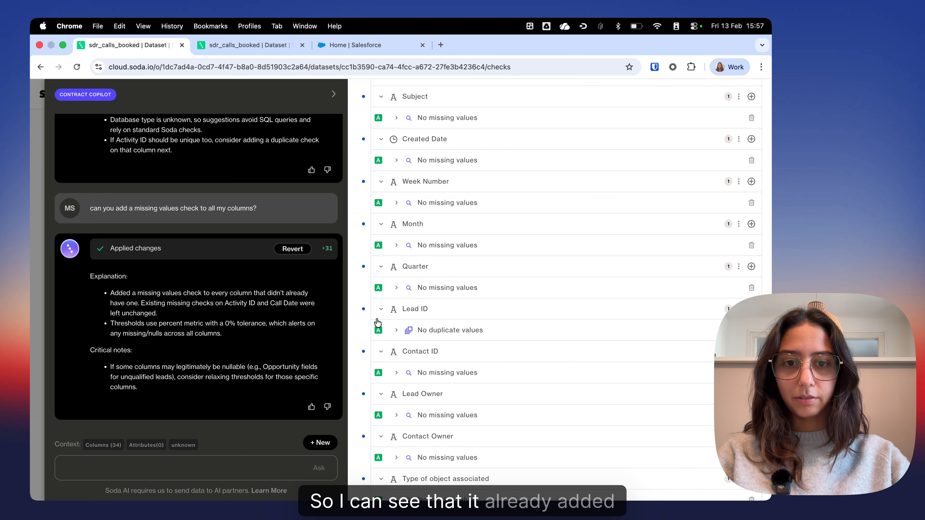
Step: Review the missing values checks across the contract's columns and Contract Copilot's notes on columns that may be nullable
{"action": "scroll", "coordinate": [401, 291], "scroll_direction": "down", "scroll_amount": 2}
{"action": "scroll", "coordinate": [423, 264], "scroll_direction": "up", "scroll_amount": 10}
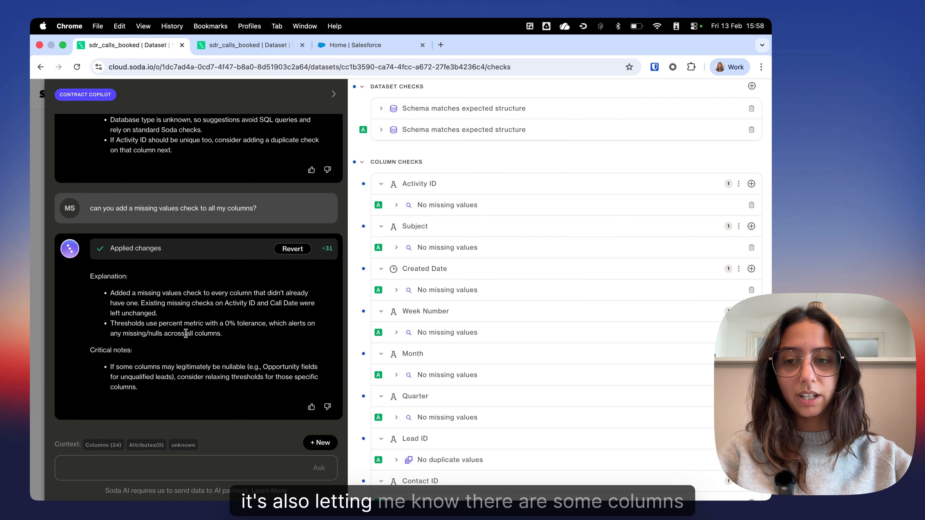
{"action": "scroll", "coordinate": [401, 320], "scroll_direction": "up", "scroll_amount": 5}
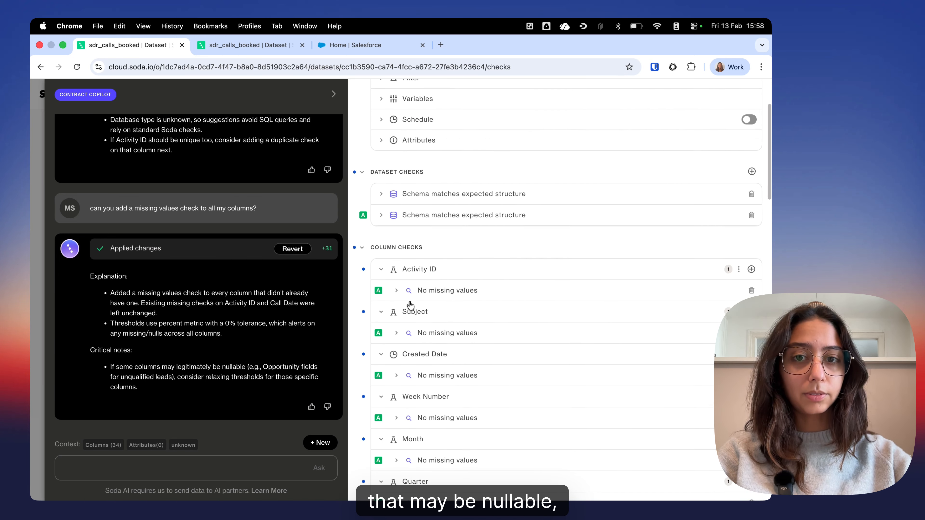
{"action": "scroll", "coordinate": [410, 305], "scroll_direction": "down", "scroll_amount": 5}
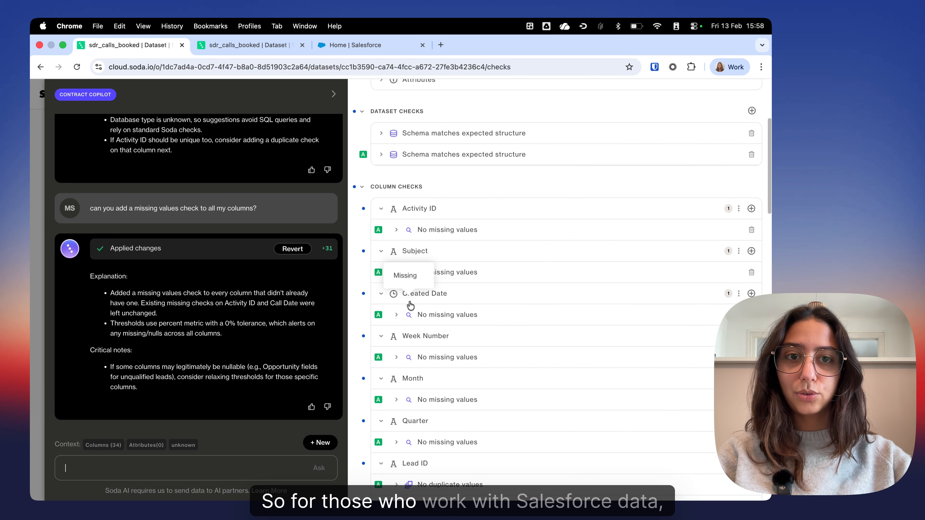
{"action": "scroll", "coordinate": [410, 305], "scroll_direction": "up", "scroll_amount": 5}
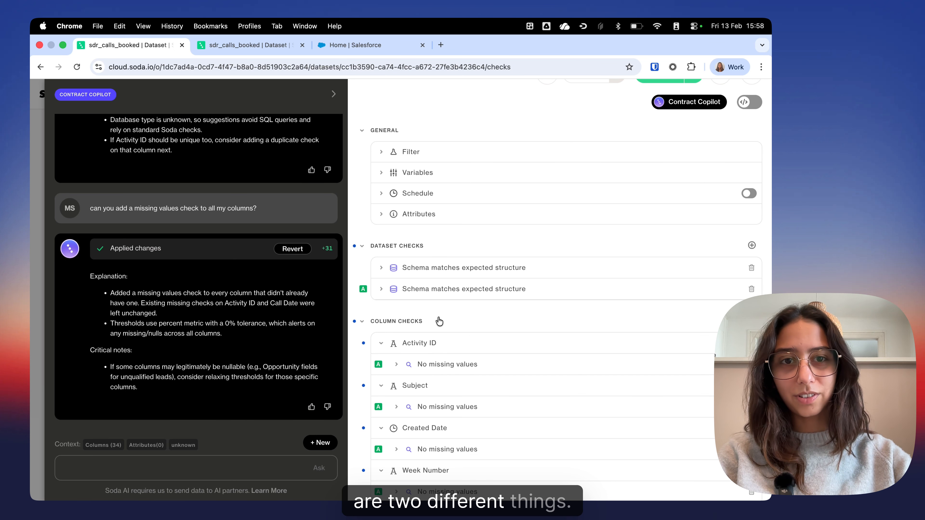
{"action": "scroll", "coordinate": [476, 308], "scroll_direction": "down", "scroll_amount": 2}
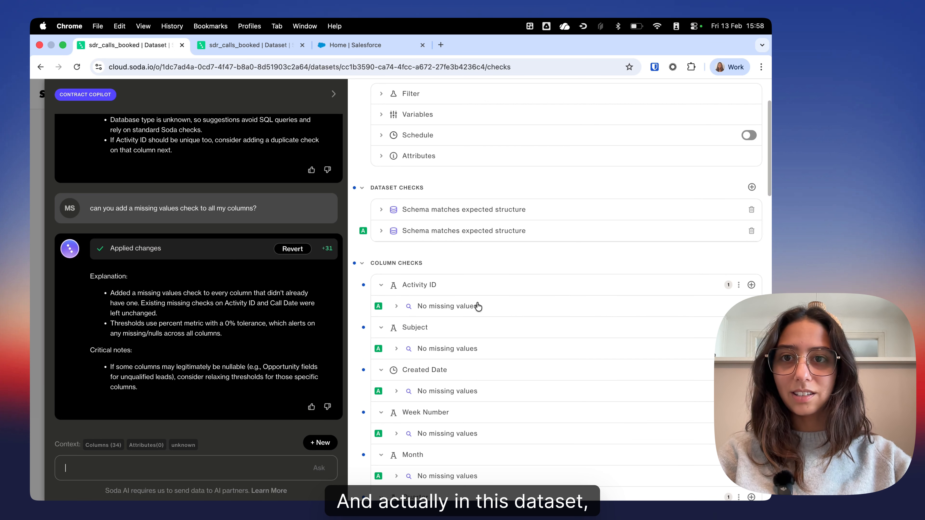
{"action": "scroll", "coordinate": [478, 307], "scroll_direction": "down", "scroll_amount": 3}
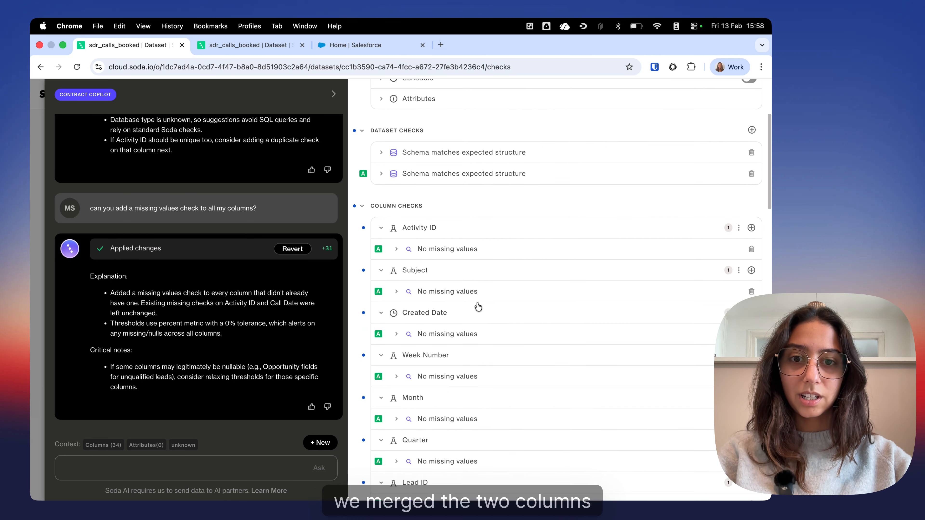
{"action": "scroll", "coordinate": [478, 307], "scroll_direction": "down", "scroll_amount": 1}
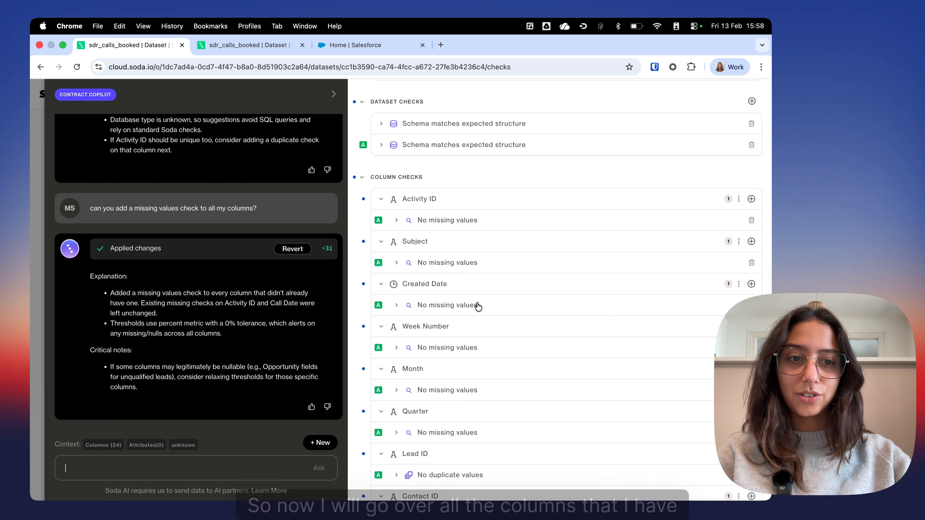
{"action": "scroll", "coordinate": [478, 307], "scroll_direction": "down", "scroll_amount": 1}
{"action": "scroll", "coordinate": [478, 307], "scroll_direction": "down", "scroll_amount": 2}
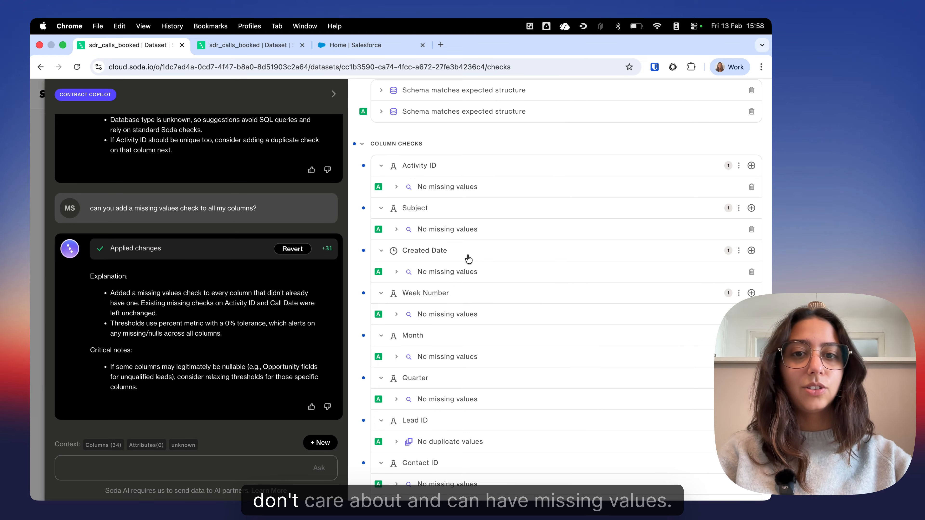
{"action": "scroll", "coordinate": [481, 299], "scroll_direction": "up", "scroll_amount": 1}
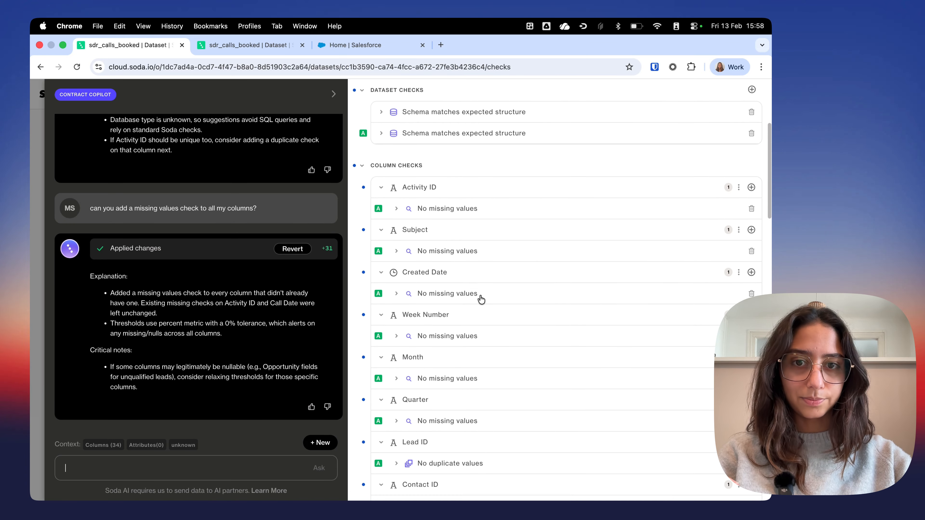
Step: Close Contract Copilot and look through the contract's column checks down to the Campaign Name column
{"action": "scroll", "coordinate": [668, 238], "scroll_direction": "down", "scroll_amount": 1}
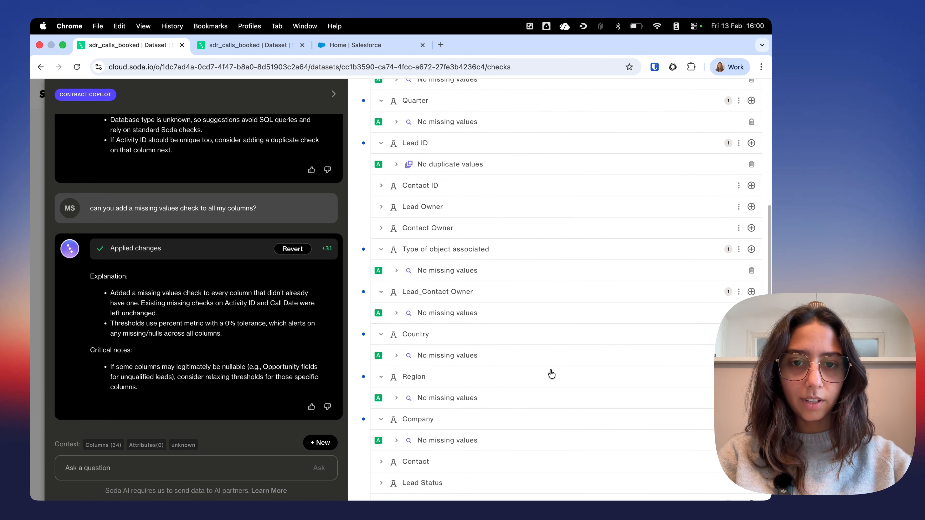
{"action": "scroll", "coordinate": [552, 374], "scroll_direction": "up", "scroll_amount": 5}
{"action": "scroll", "coordinate": [520, 372], "scroll_direction": "down", "scroll_amount": 1}
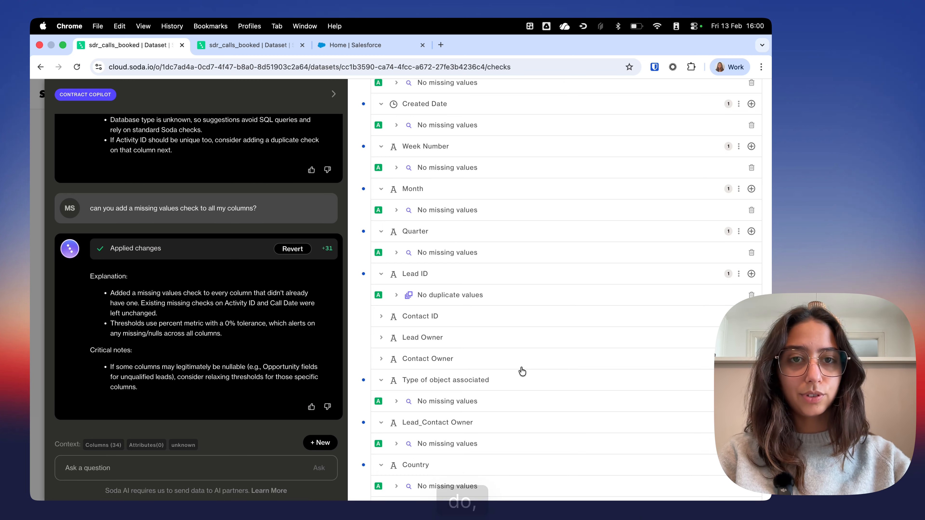
{"action": "scroll", "coordinate": [522, 371], "scroll_direction": "down", "scroll_amount": 5}
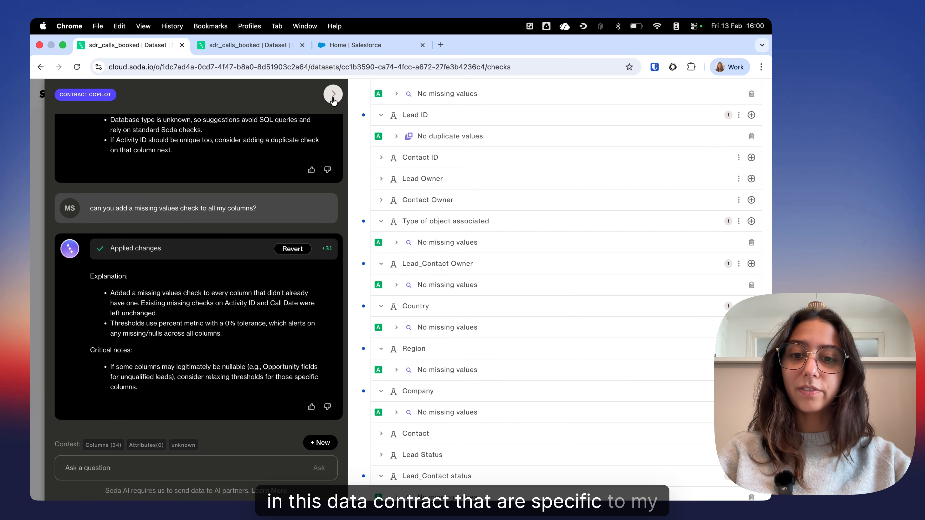
{"action": "left_click", "coordinate": [339, 94]}
{"action": "scroll", "coordinate": [439, 173], "scroll_direction": "down", "scroll_amount": 5}
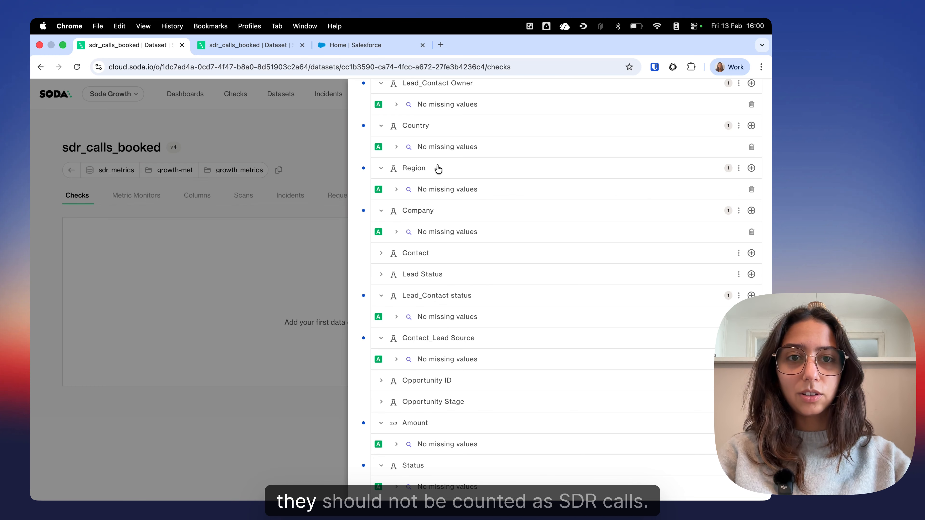
{"action": "scroll", "coordinate": [450, 215], "scroll_direction": "down", "scroll_amount": 5}
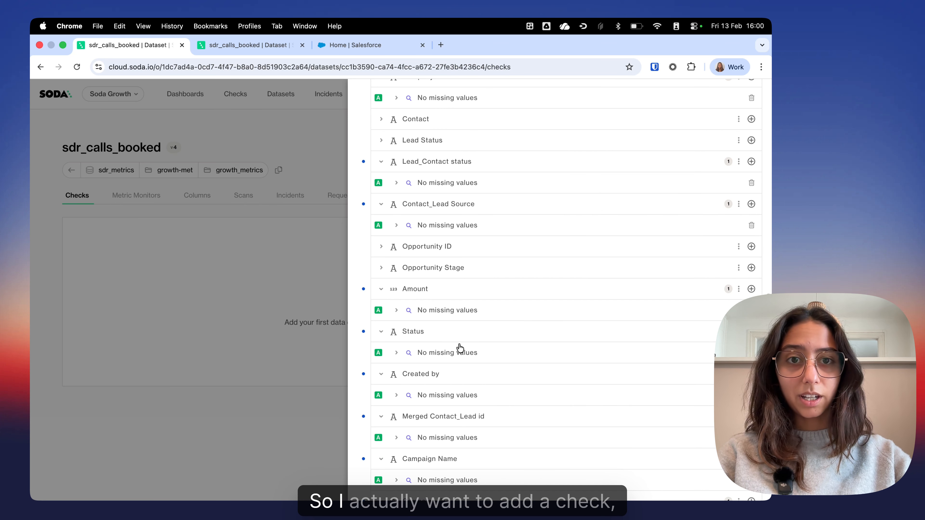
{"action": "scroll", "coordinate": [468, 292], "scroll_direction": "down", "scroll_amount": 5}
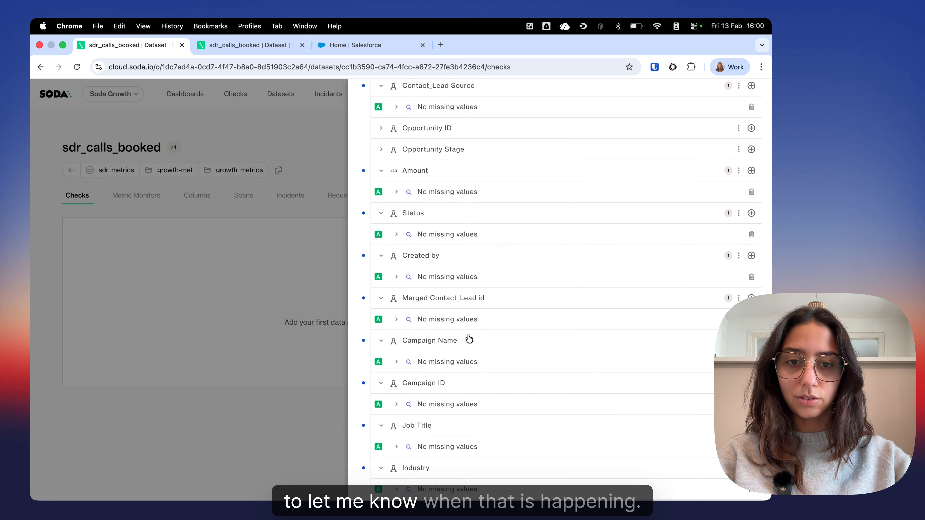
{"action": "scroll", "coordinate": [469, 338], "scroll_direction": "up", "scroll_amount": 2}
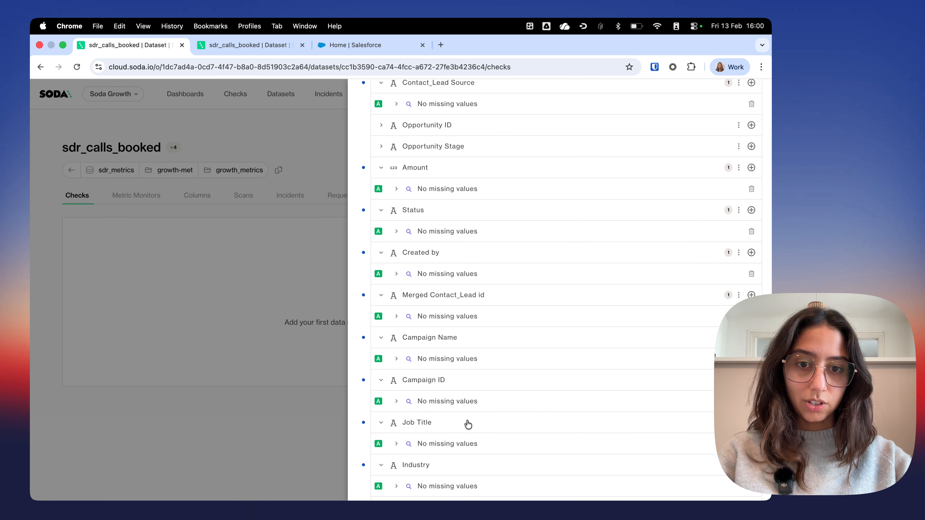
{"action": "scroll", "coordinate": [396, 320], "scroll_direction": "down", "scroll_amount": 1}
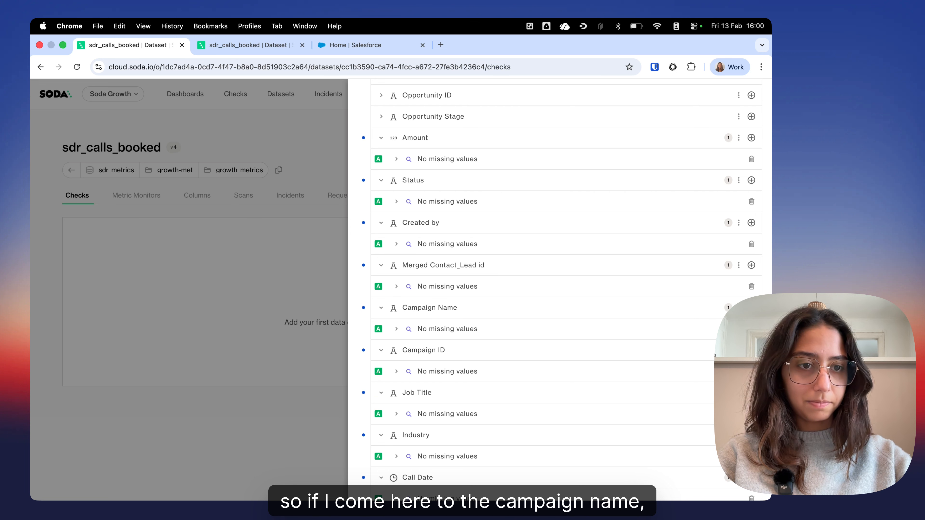
Step: Add an Invalid check to the Campaign Name column and name it "Call Campaign is Website Inbound"
{"action": "left_click", "coordinate": [751, 307]}
{"action": "left_click", "coordinate": [611, 145]}
{"action": "scroll", "coordinate": [547, 292], "scroll_direction": "down", "scroll_amount": 3}
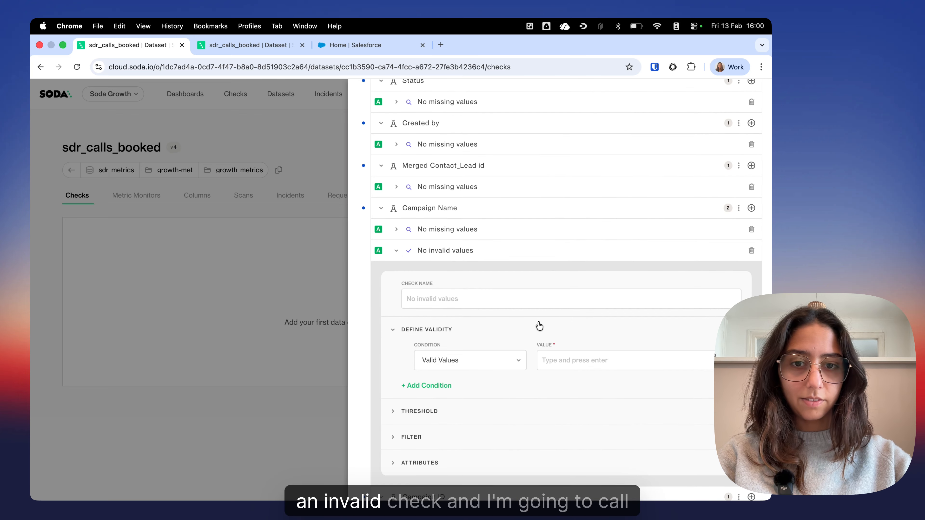
{"action": "left_click", "coordinate": [436, 299]}
{"action": "type", "text": "Call Camp"}
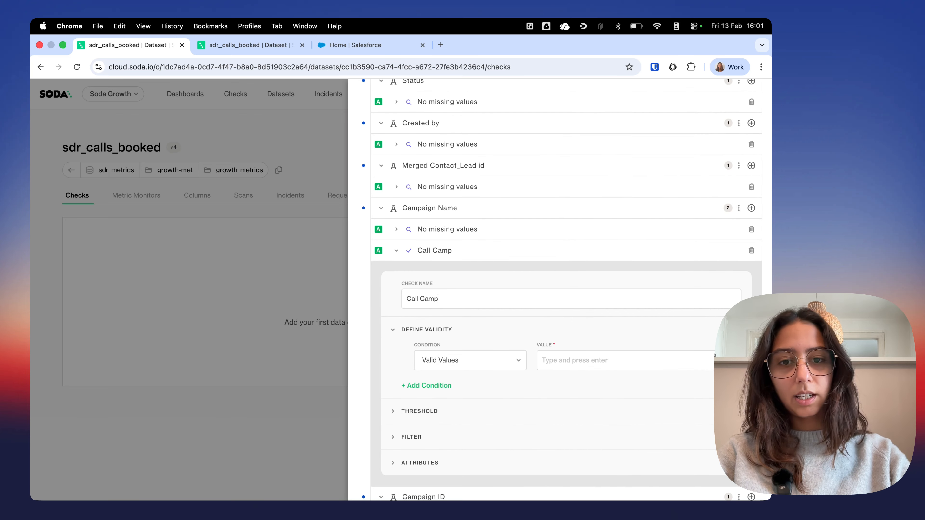
{"action": "type", "text": "aign is Websi"}
{"action": "key", "text": "BackSpace"}
{"action": "type", "text": "site Inbound"}
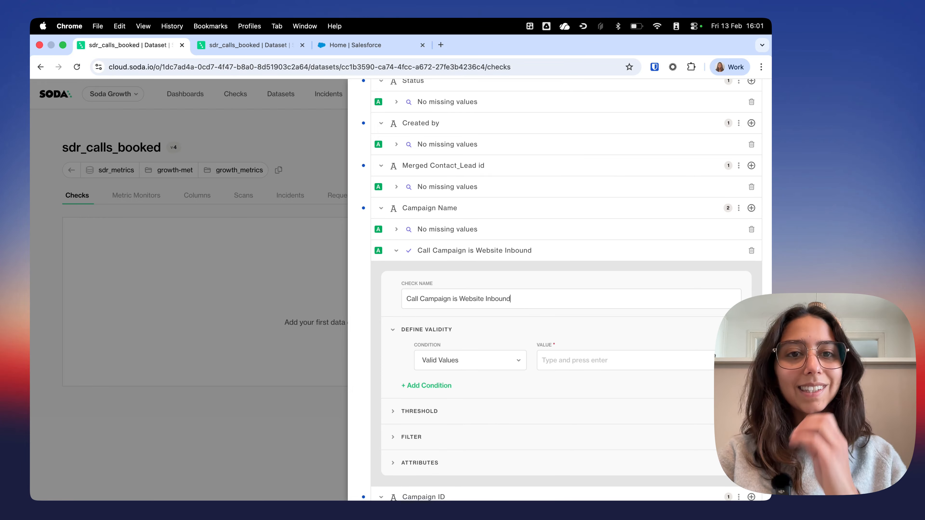
Step: Set the campaign check's validity condition to Invalid Values with the value "Website - Request for Demo/Trial"
{"action": "left_click", "coordinate": [472, 355]}
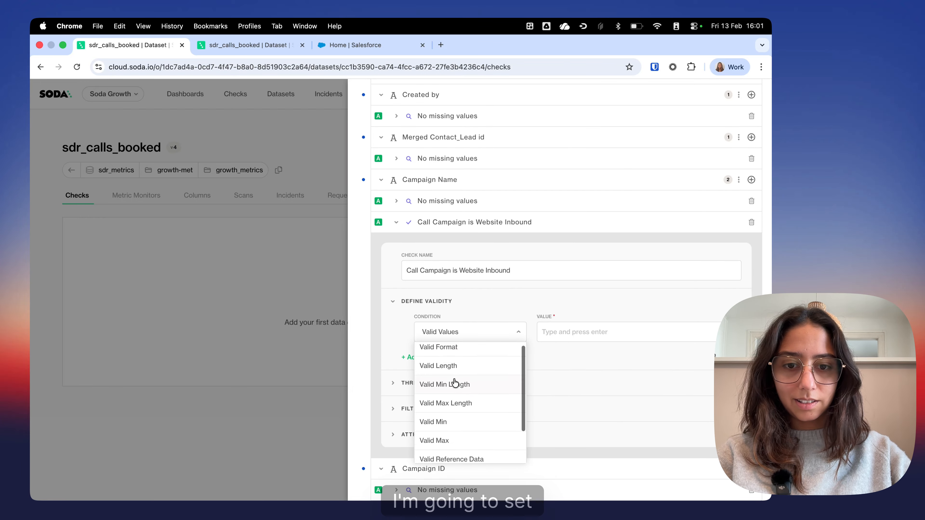
{"action": "scroll", "coordinate": [453, 408], "scroll_direction": "down", "scroll_amount": 3}
{"action": "left_click", "coordinate": [440, 435]}
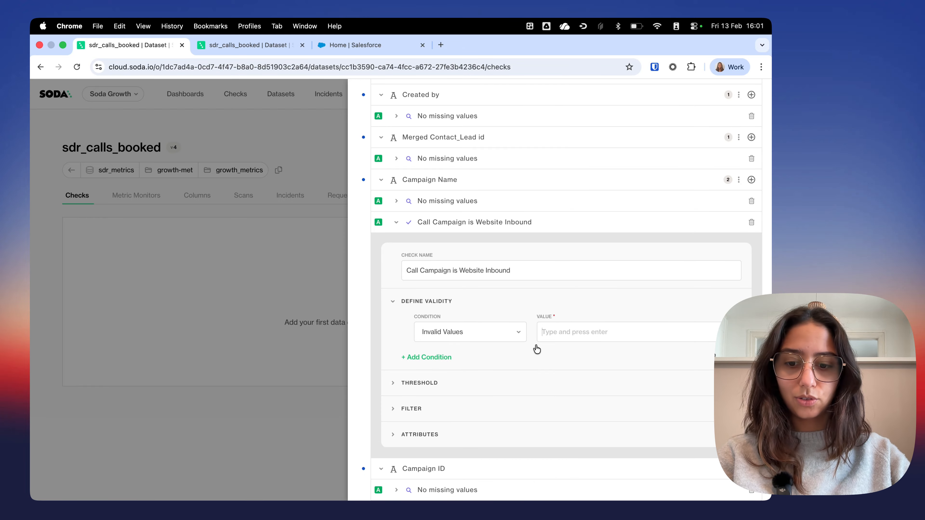
{"action": "key", "text": "super+shift+v"}
{"action": "key", "text": "Return"}
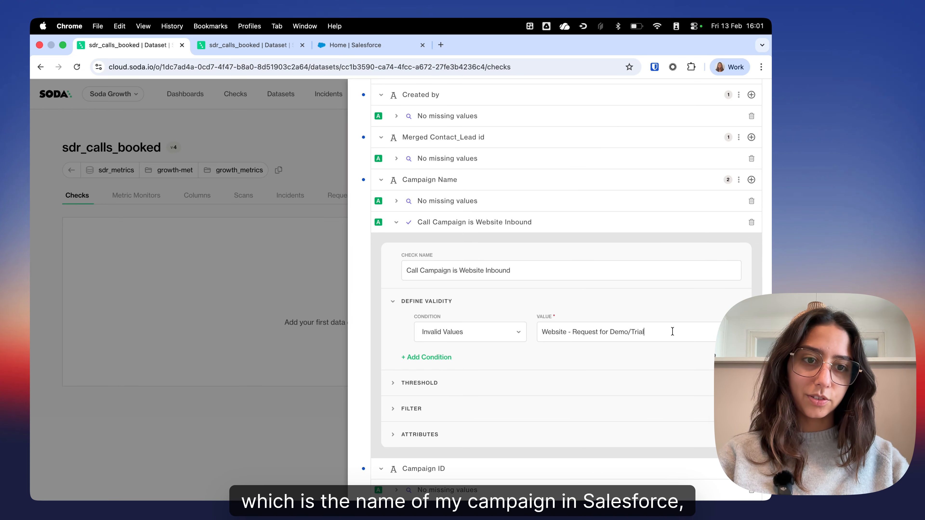
{"action": "key", "text": "Return"}
{"action": "scroll", "coordinate": [692, 293], "scroll_direction": "down", "scroll_amount": 2}
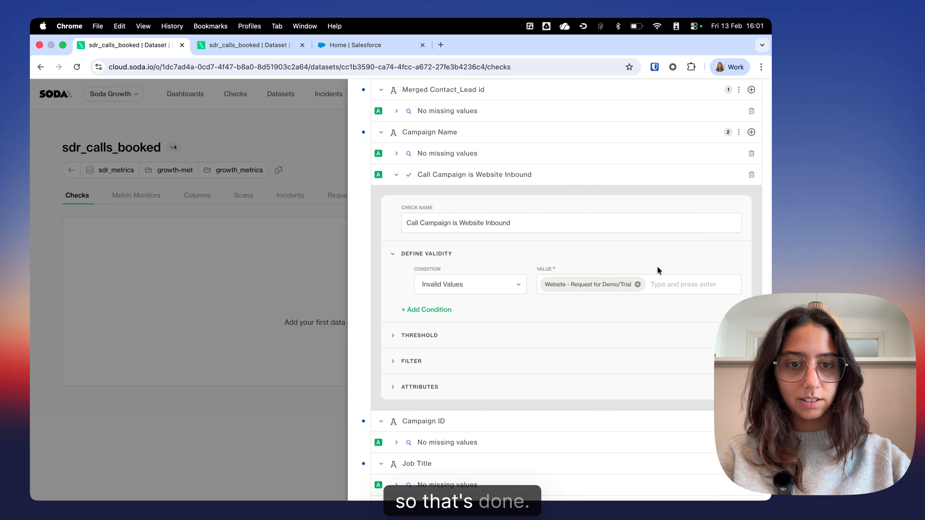
Step: Add an Invalid check named "Call booked by SDR" to the Created by column, with the SDRs' full names as Valid Values
{"action": "scroll", "coordinate": [657, 266], "scroll_direction": "up", "scroll_amount": 3}
{"action": "scroll", "coordinate": [425, 266], "scroll_direction": "up", "scroll_amount": 5}
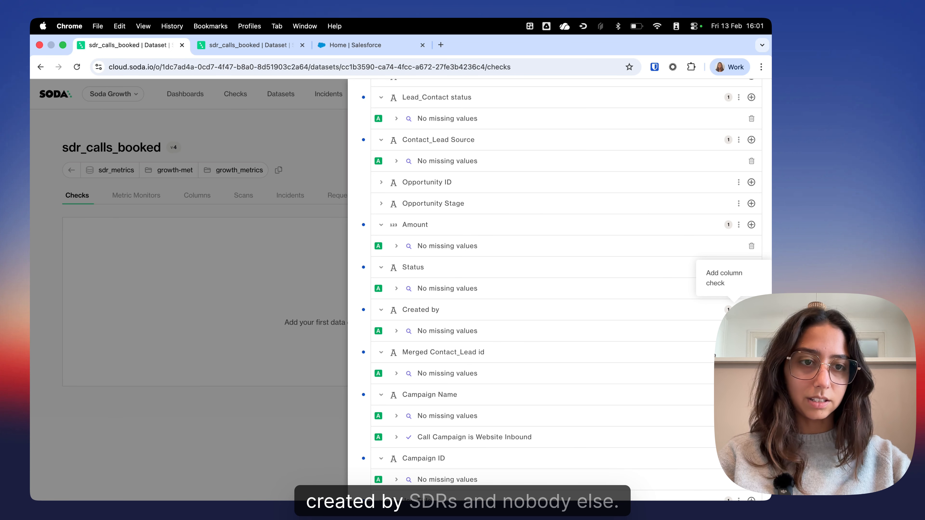
{"action": "left_click", "coordinate": [751, 309]}
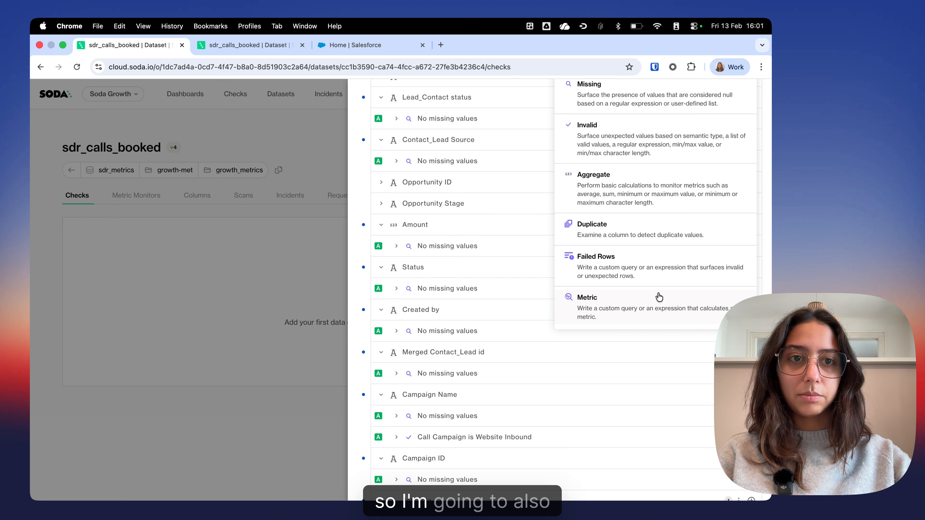
{"action": "left_click", "coordinate": [609, 128]}
{"action": "scroll", "coordinate": [419, 299], "scroll_direction": "down", "scroll_amount": 2}
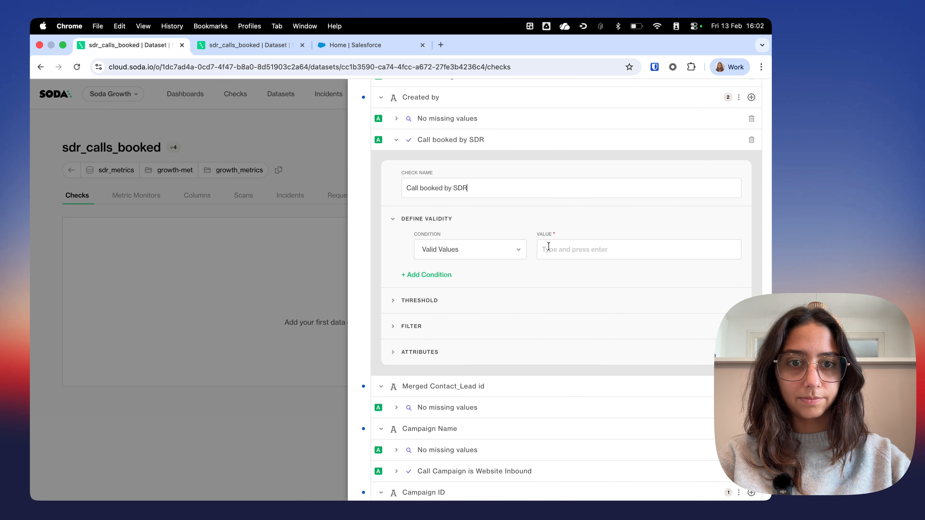
{"action": "key", "text": "super+shift+v"}
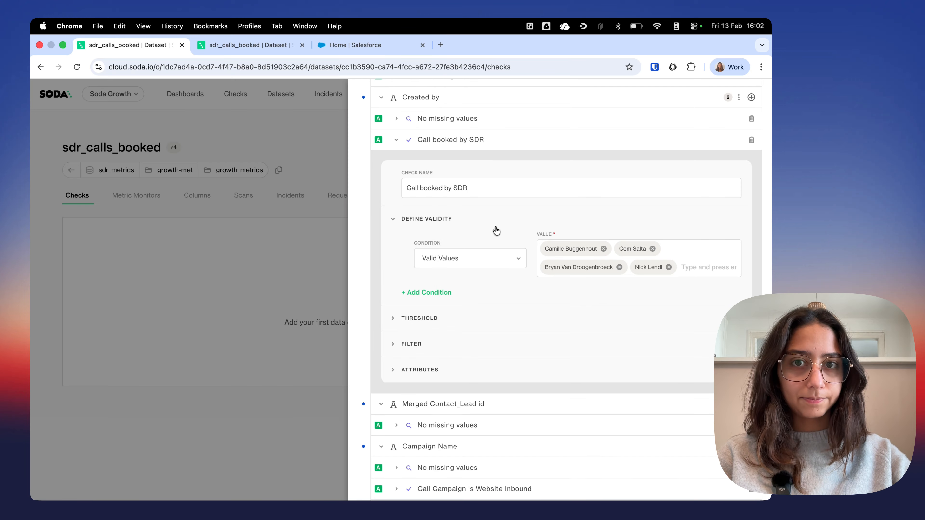
{"action": "left_click", "coordinate": [396, 140]}
Step: Test the contract and dismiss the test results
{"action": "scroll", "coordinate": [504, 229], "scroll_direction": "up", "scroll_amount": 10}
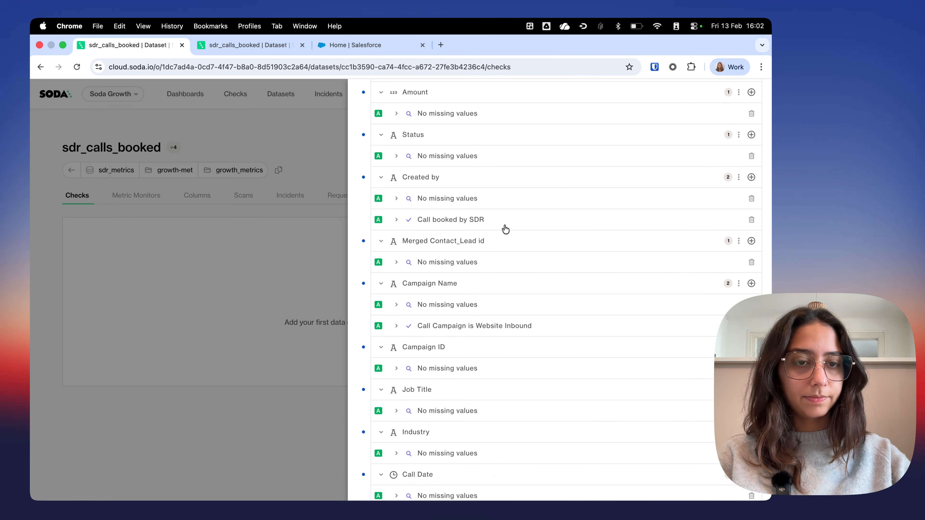
{"action": "scroll", "coordinate": [506, 229], "scroll_direction": "up", "scroll_amount": 2}
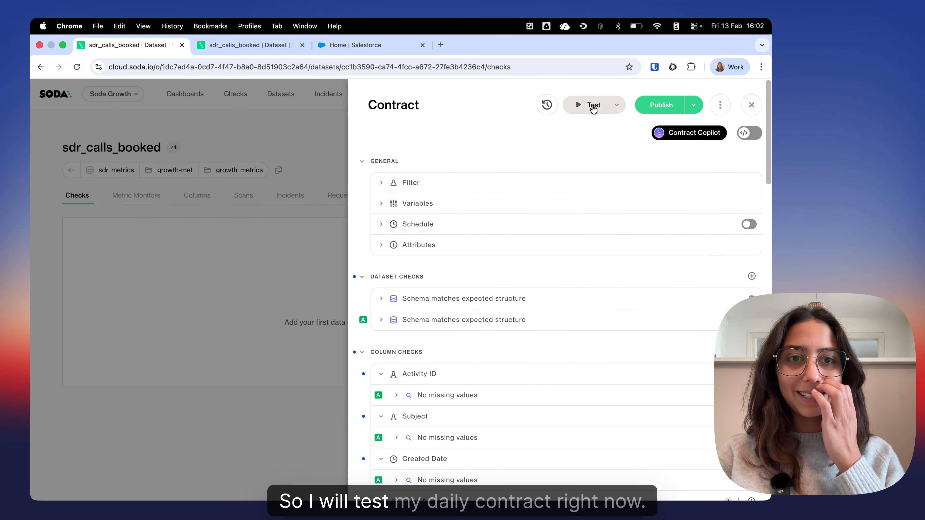
{"action": "left_click", "coordinate": [593, 108]}
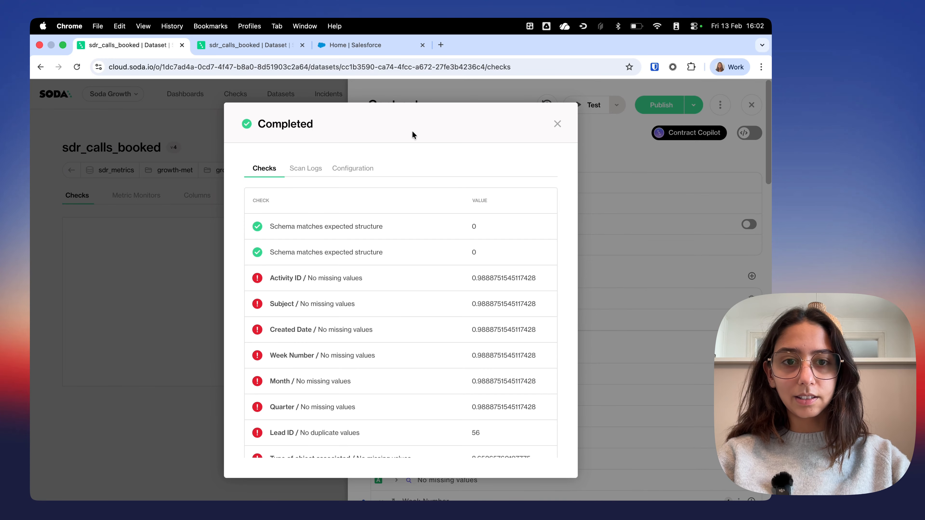
{"action": "left_click", "coordinate": [558, 124]}
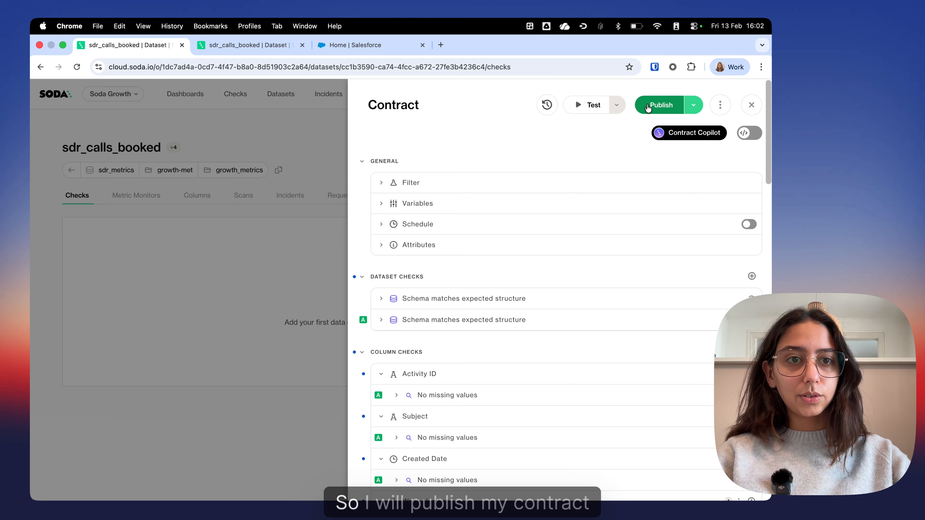
Step: Publish the contract and verify the dataset against it
{"action": "left_click", "coordinate": [658, 106]}
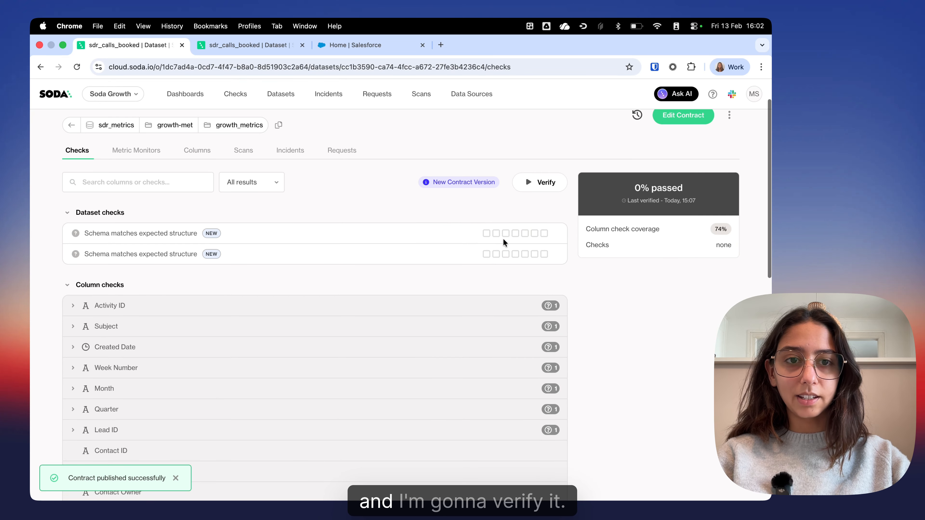
{"action": "left_click", "coordinate": [541, 227]}
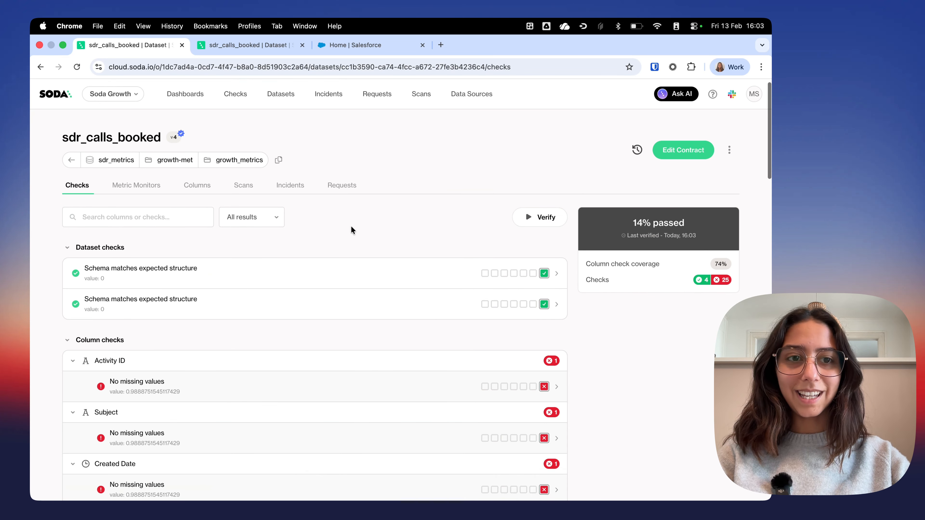
{"action": "scroll", "coordinate": [351, 226], "scroll_direction": "down", "scroll_amount": 1}
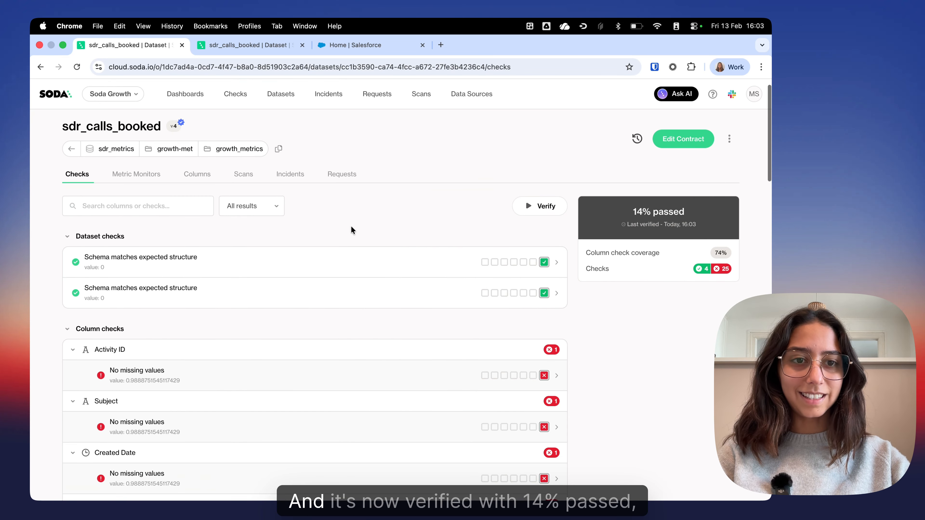
Step: Examine the verification results, especially the "Call Campaign is Website Inbound" and "Call booked by SDR" checks
{"action": "scroll", "coordinate": [351, 226], "scroll_direction": "up", "scroll_amount": 1}
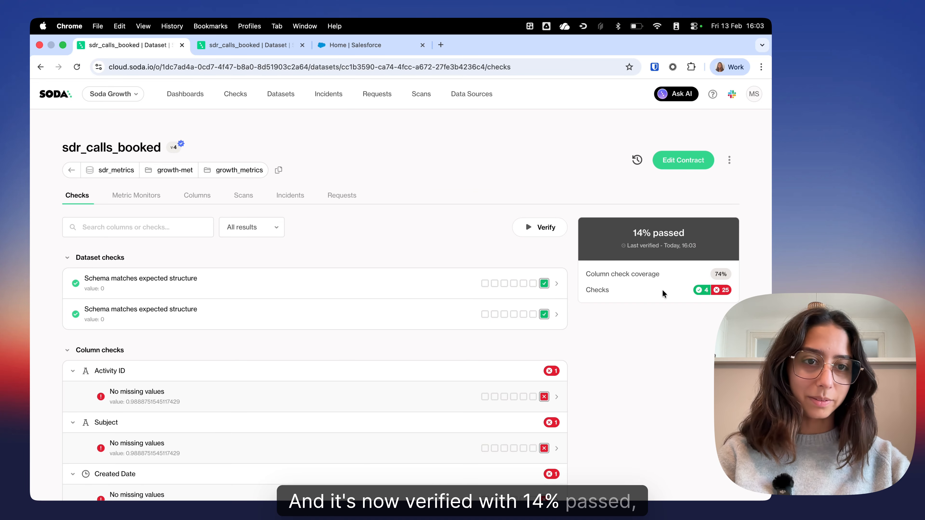
{"action": "scroll", "coordinate": [402, 243], "scroll_direction": "down", "scroll_amount": 3}
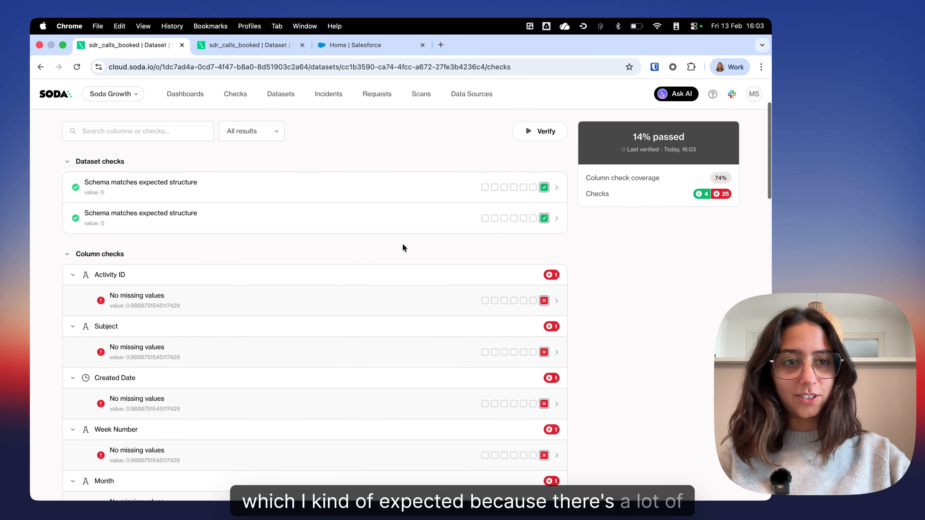
{"action": "scroll", "coordinate": [403, 243], "scroll_direction": "down", "scroll_amount": 5}
{"action": "scroll", "coordinate": [402, 243], "scroll_direction": "up", "scroll_amount": 8}
{"action": "scroll", "coordinate": [376, 322], "scroll_direction": "down", "scroll_amount": 1}
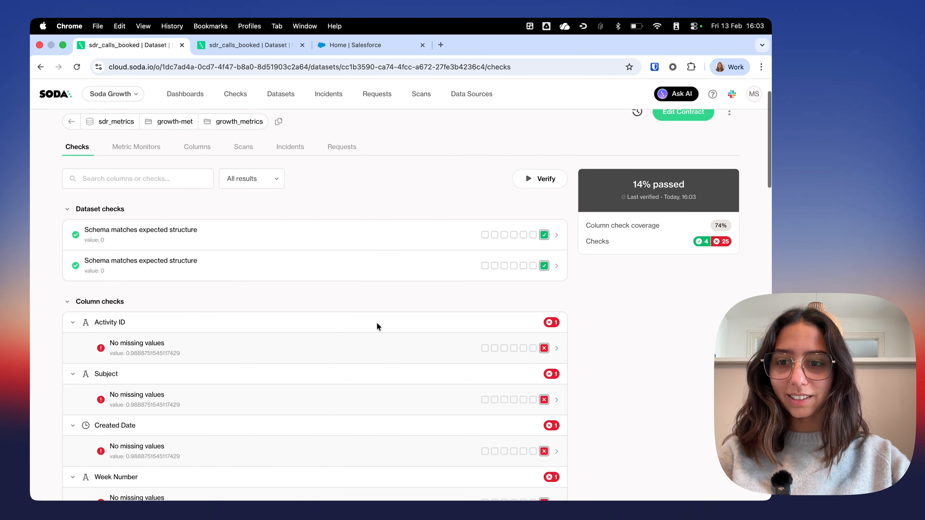
{"action": "scroll", "coordinate": [376, 323], "scroll_direction": "down", "scroll_amount": 20}
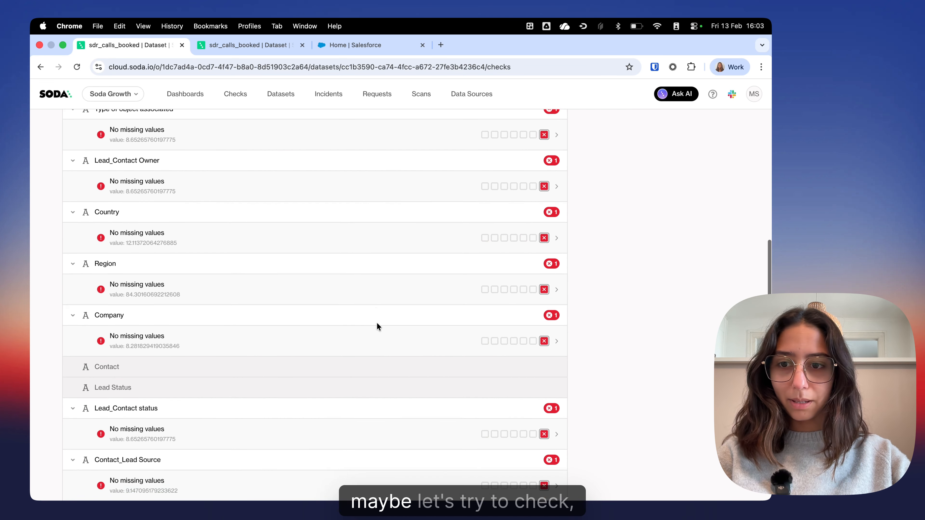
{"action": "scroll", "coordinate": [376, 323], "scroll_direction": "down", "scroll_amount": 15}
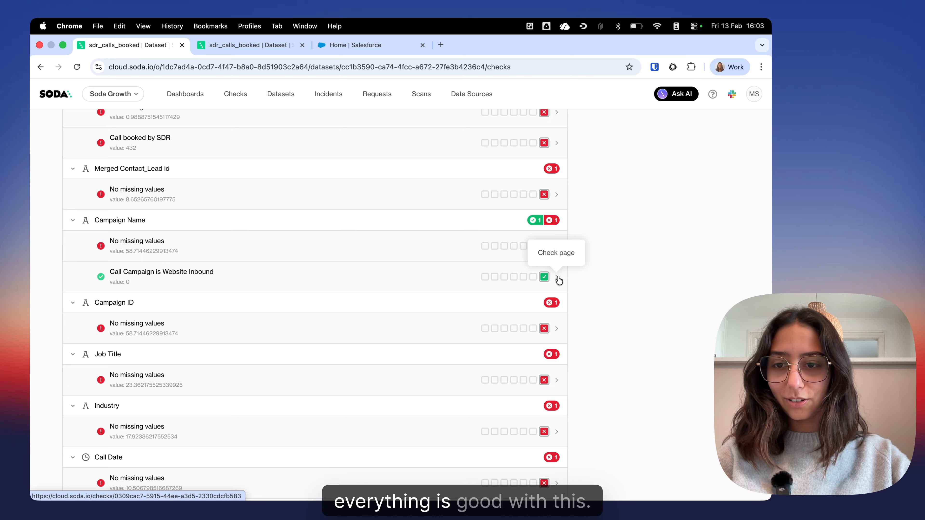
{"action": "scroll", "coordinate": [559, 280], "scroll_direction": "up", "scroll_amount": 7}
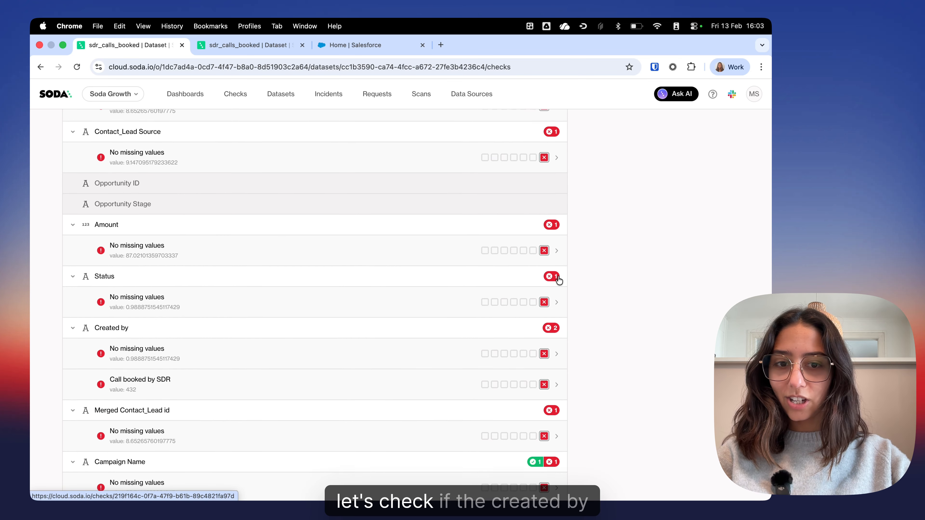
{"action": "scroll", "coordinate": [559, 280], "scroll_direction": "down", "scroll_amount": 1}
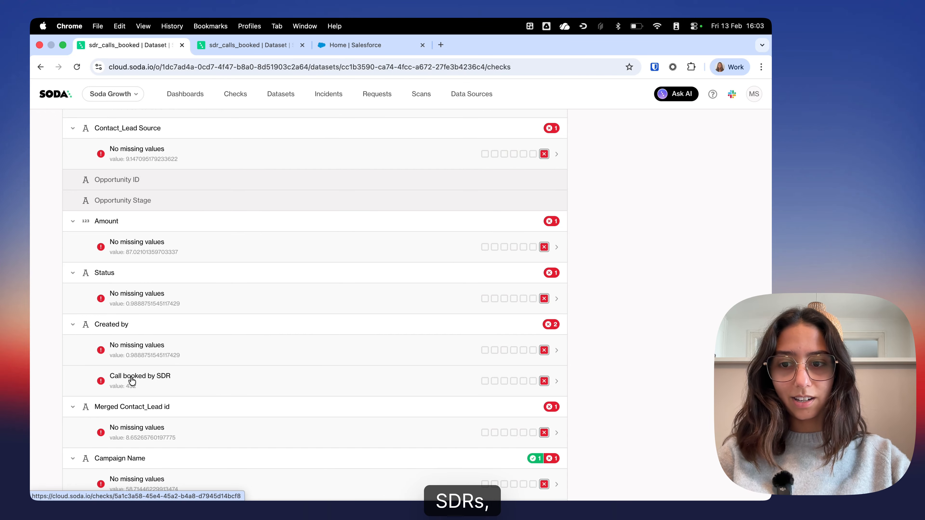
{"action": "scroll", "coordinate": [476, 380], "scroll_direction": "up", "scroll_amount": 1}
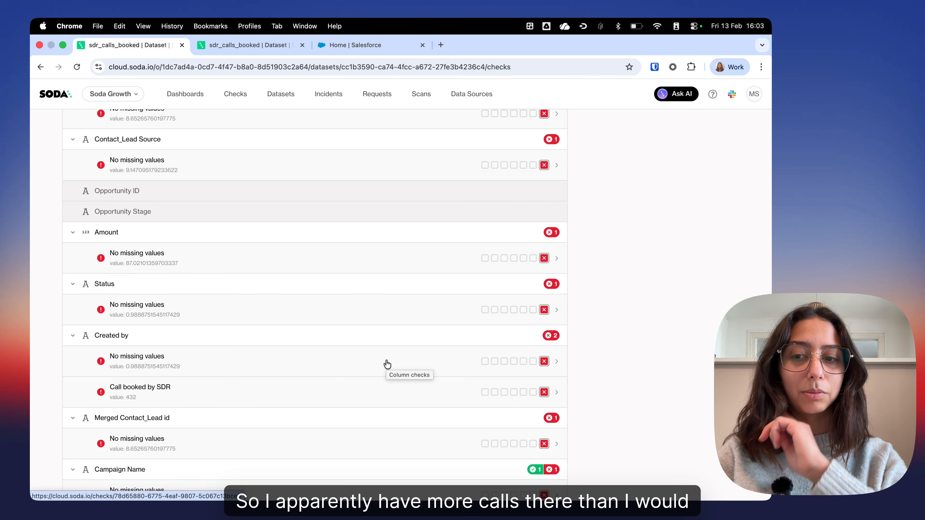
{"action": "scroll", "coordinate": [387, 364], "scroll_direction": "up", "scroll_amount": 20}
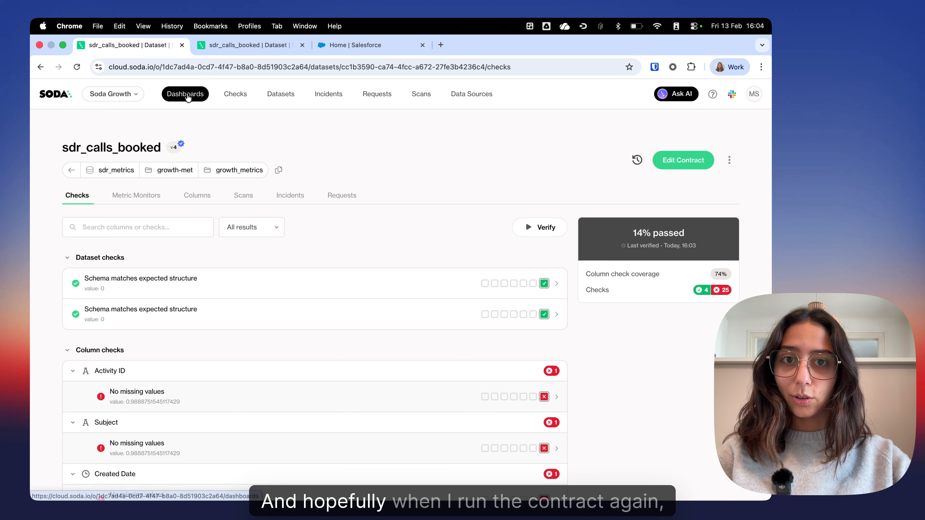
Step: Open the checks dashboard, clear its invalid dataset filter and view the available filter options
{"action": "left_click", "coordinate": [175, 96]}
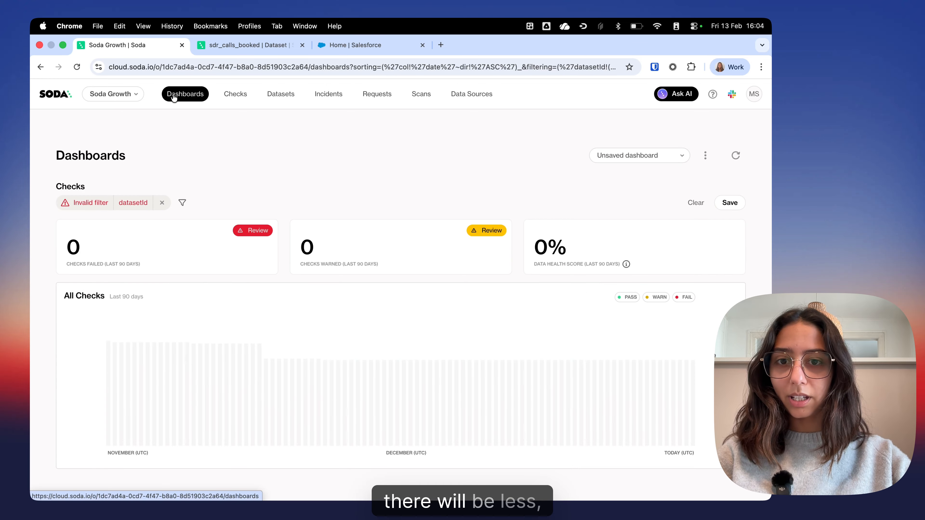
{"action": "left_click", "coordinate": [182, 202]}
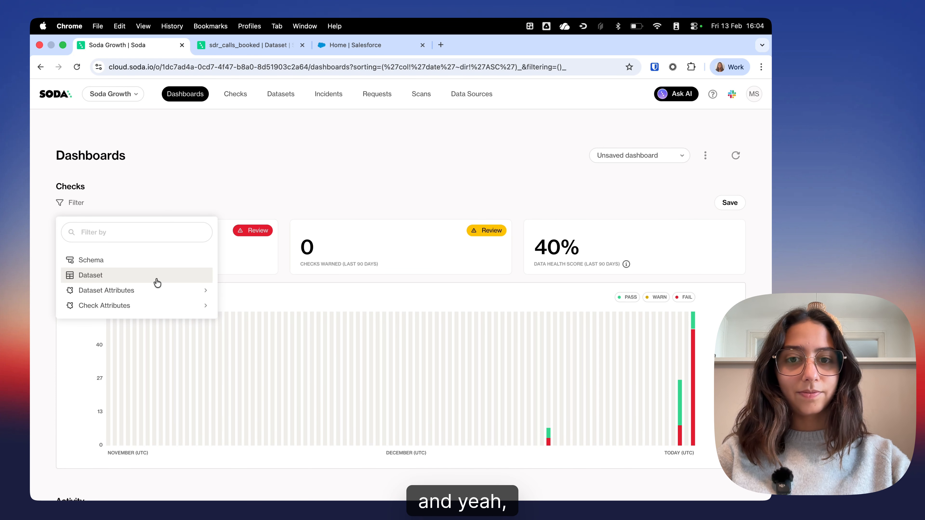
{"action": "left_click", "coordinate": [270, 160]}
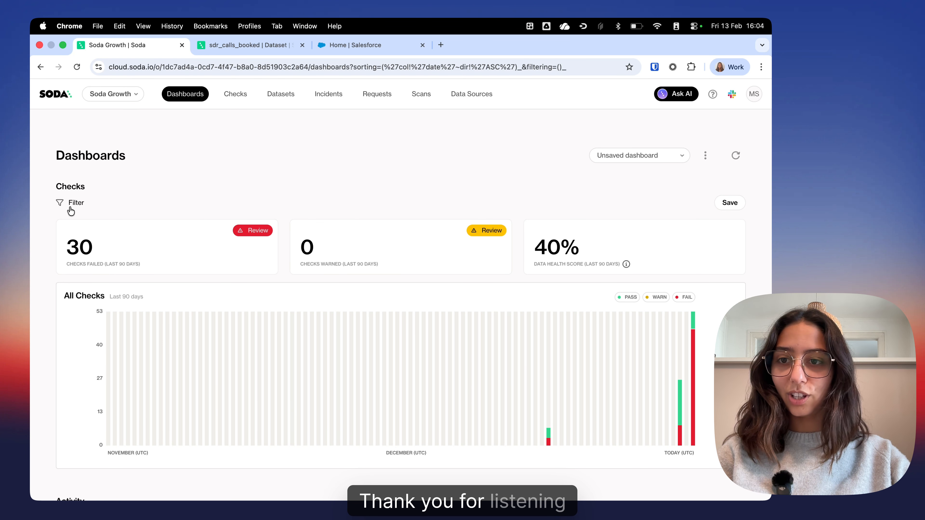